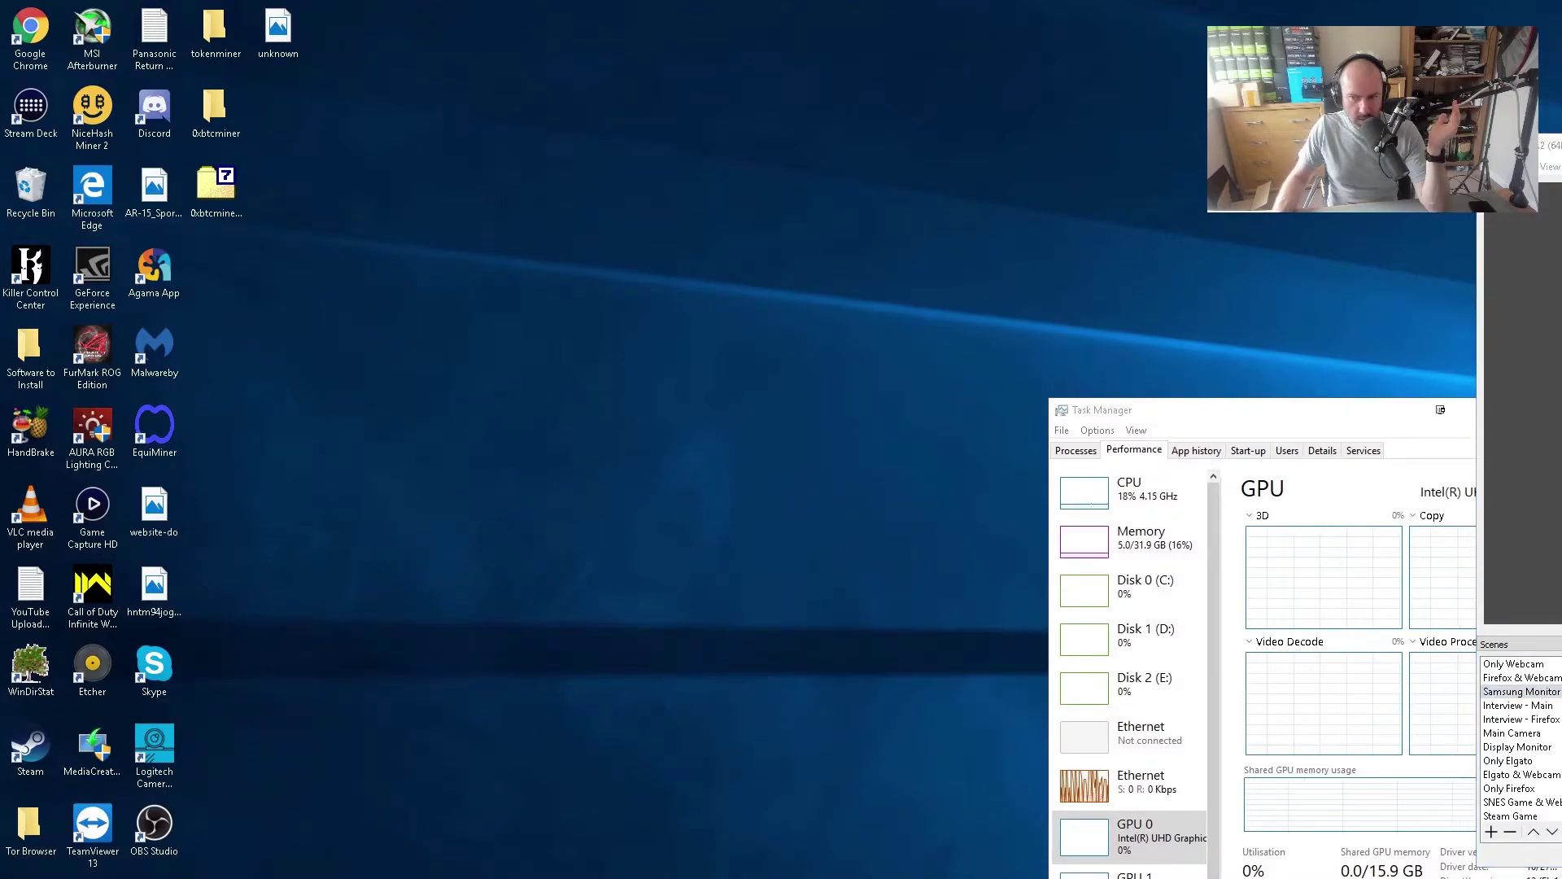
# Step: Search Windows for 'updates' and open the Windows Update settings page
pyautogui.hotkey('alt', 'Tab')
pyautogui.press('super+c')
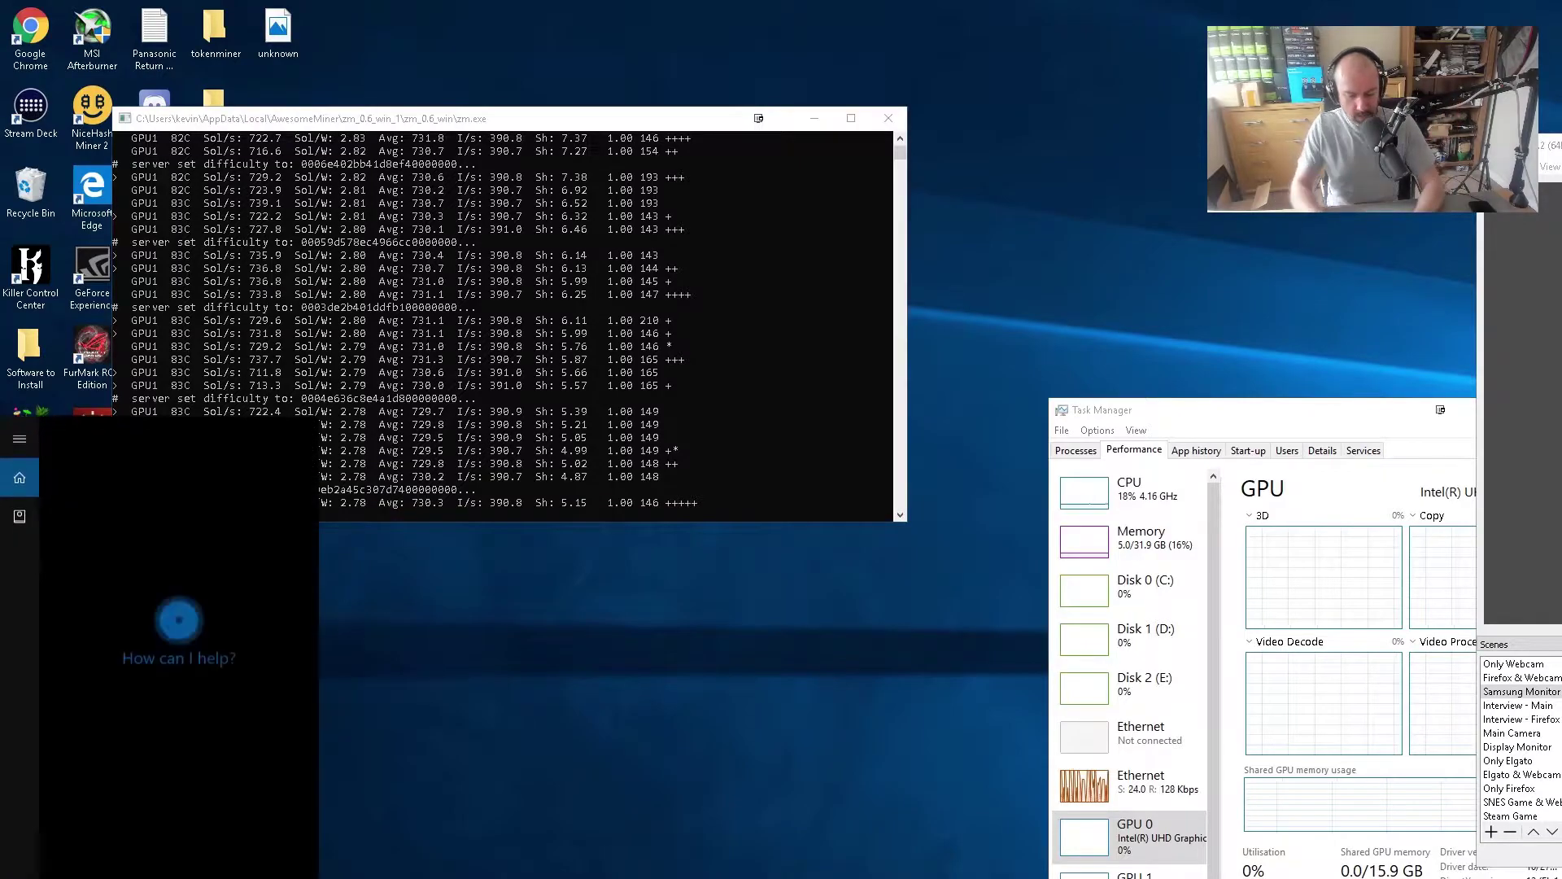
pyautogui.write('upf')
pyautogui.press('BackSpace')
pyautogui.write('dates')
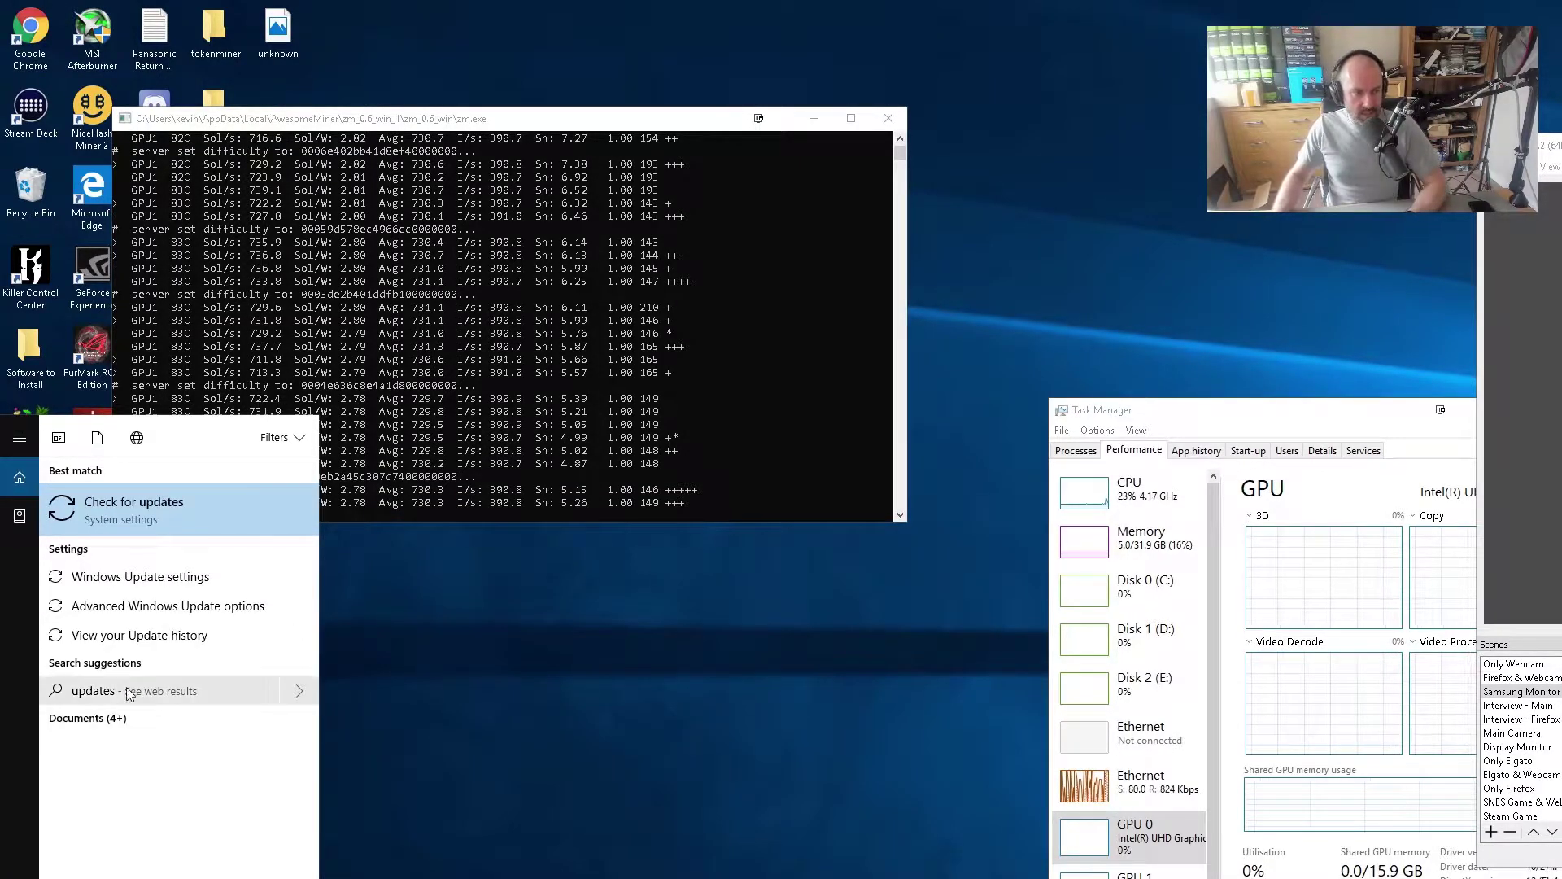
pyautogui.click(202, 506)
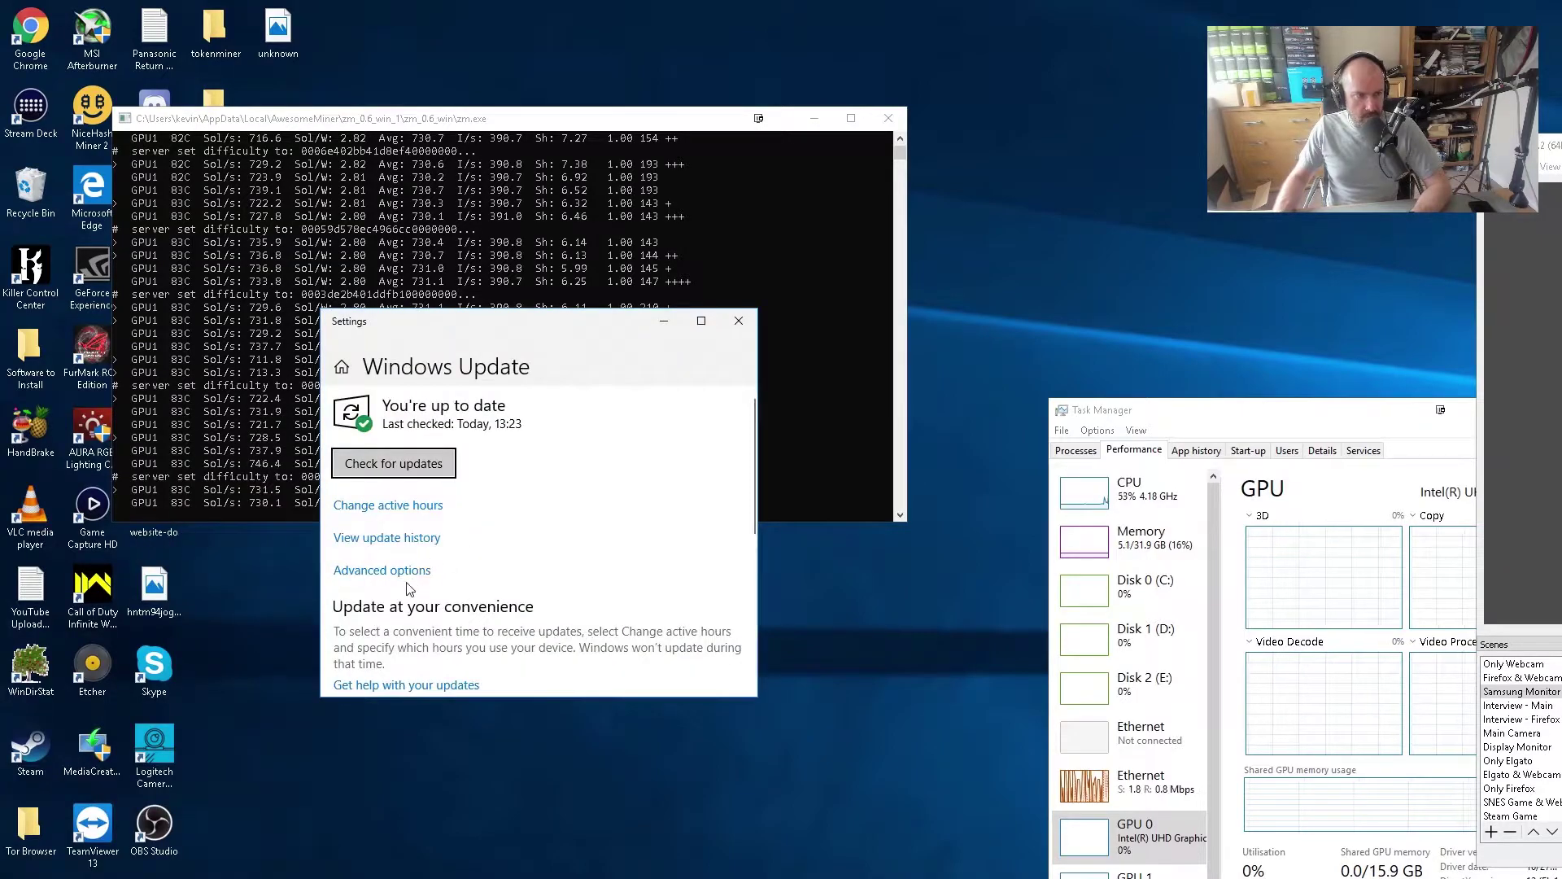
# Step: Show update history, open what's new in the 1803 update, and move Tips up-left
pyautogui.click(406, 541)
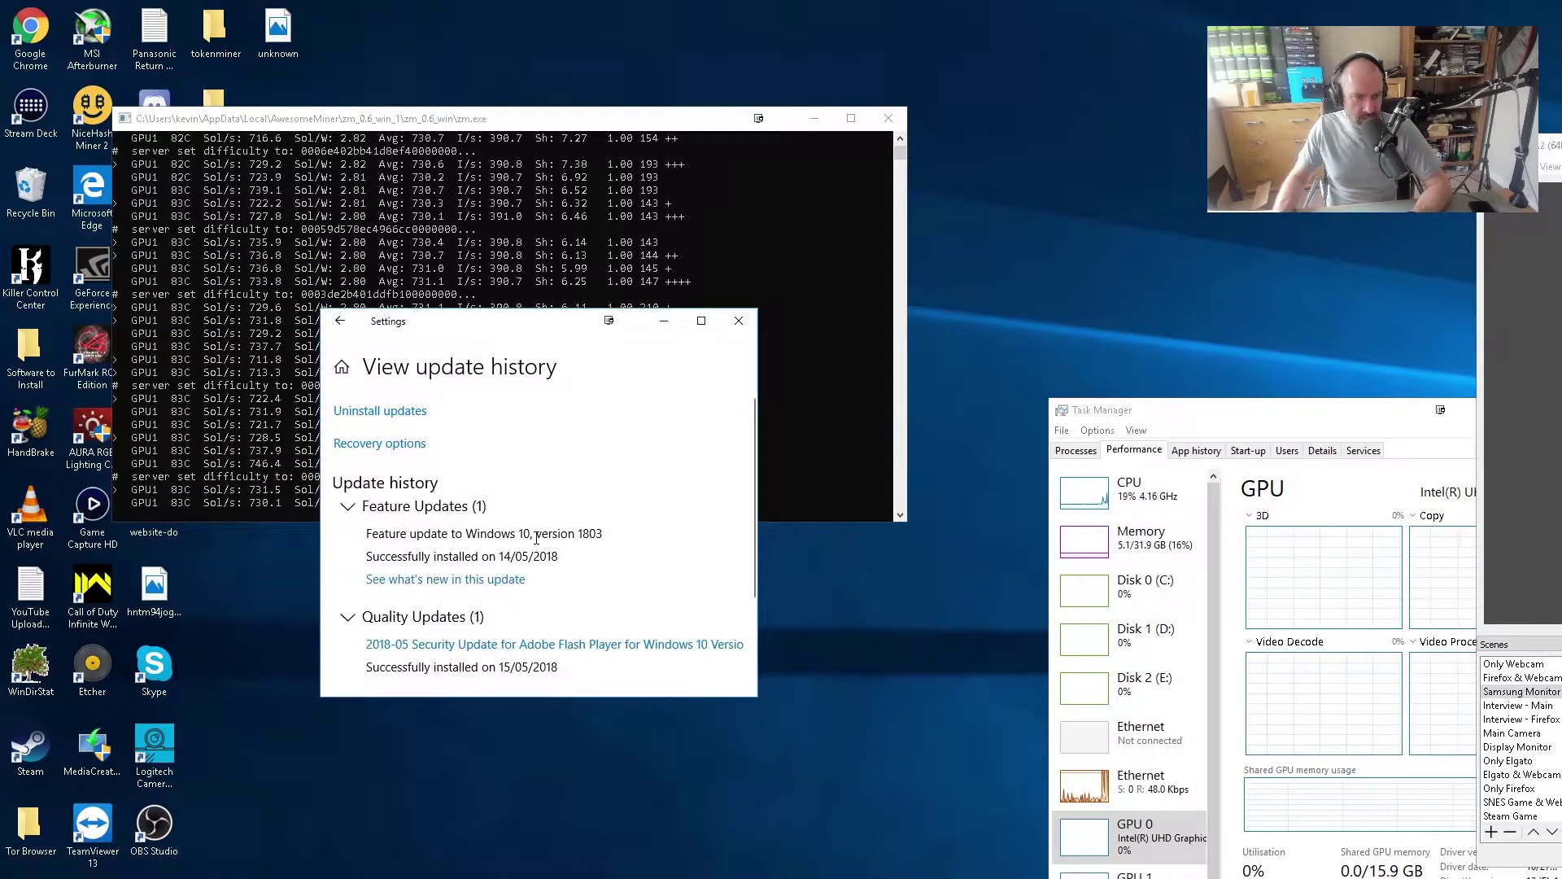
pyautogui.click(500, 581)
pyautogui.moveTo(973, 347); pyautogui.dragTo(748, 83)
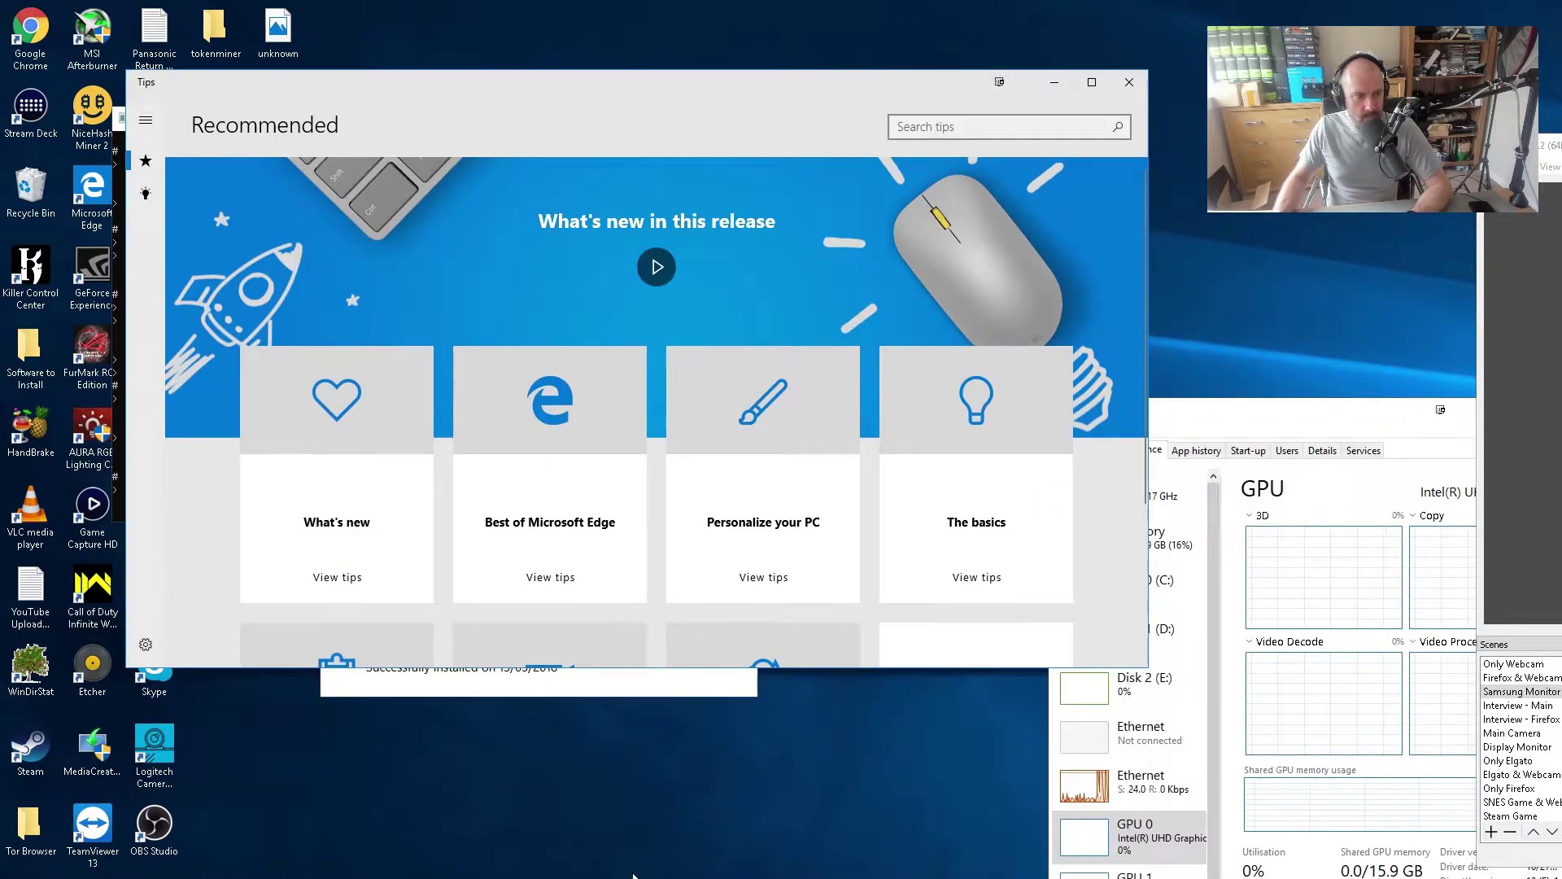
pyautogui.click(349, 407)
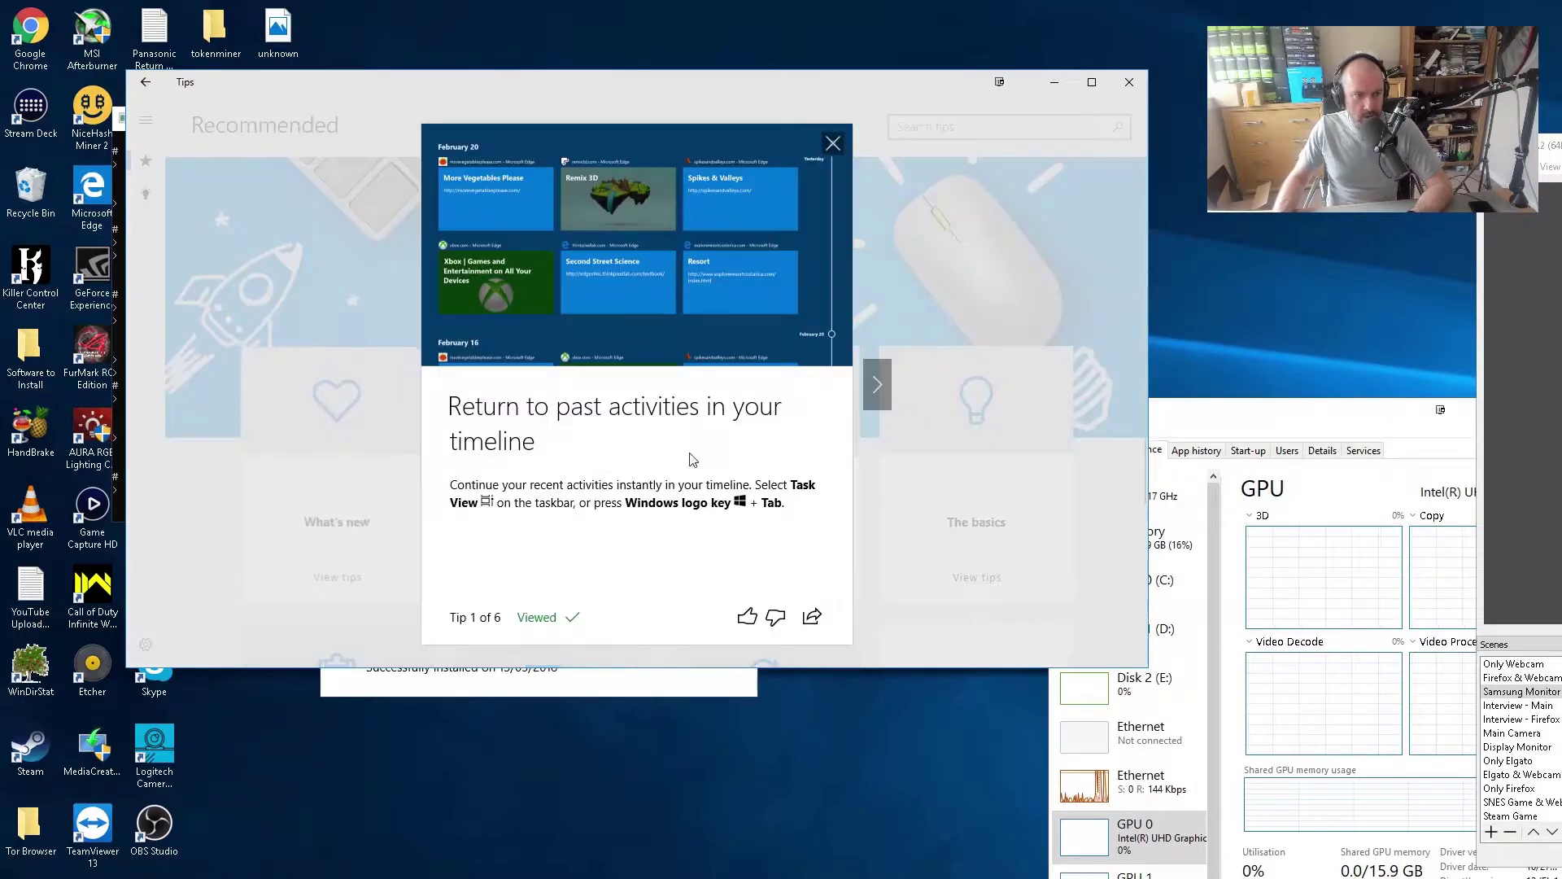
pyautogui.click(885, 388)
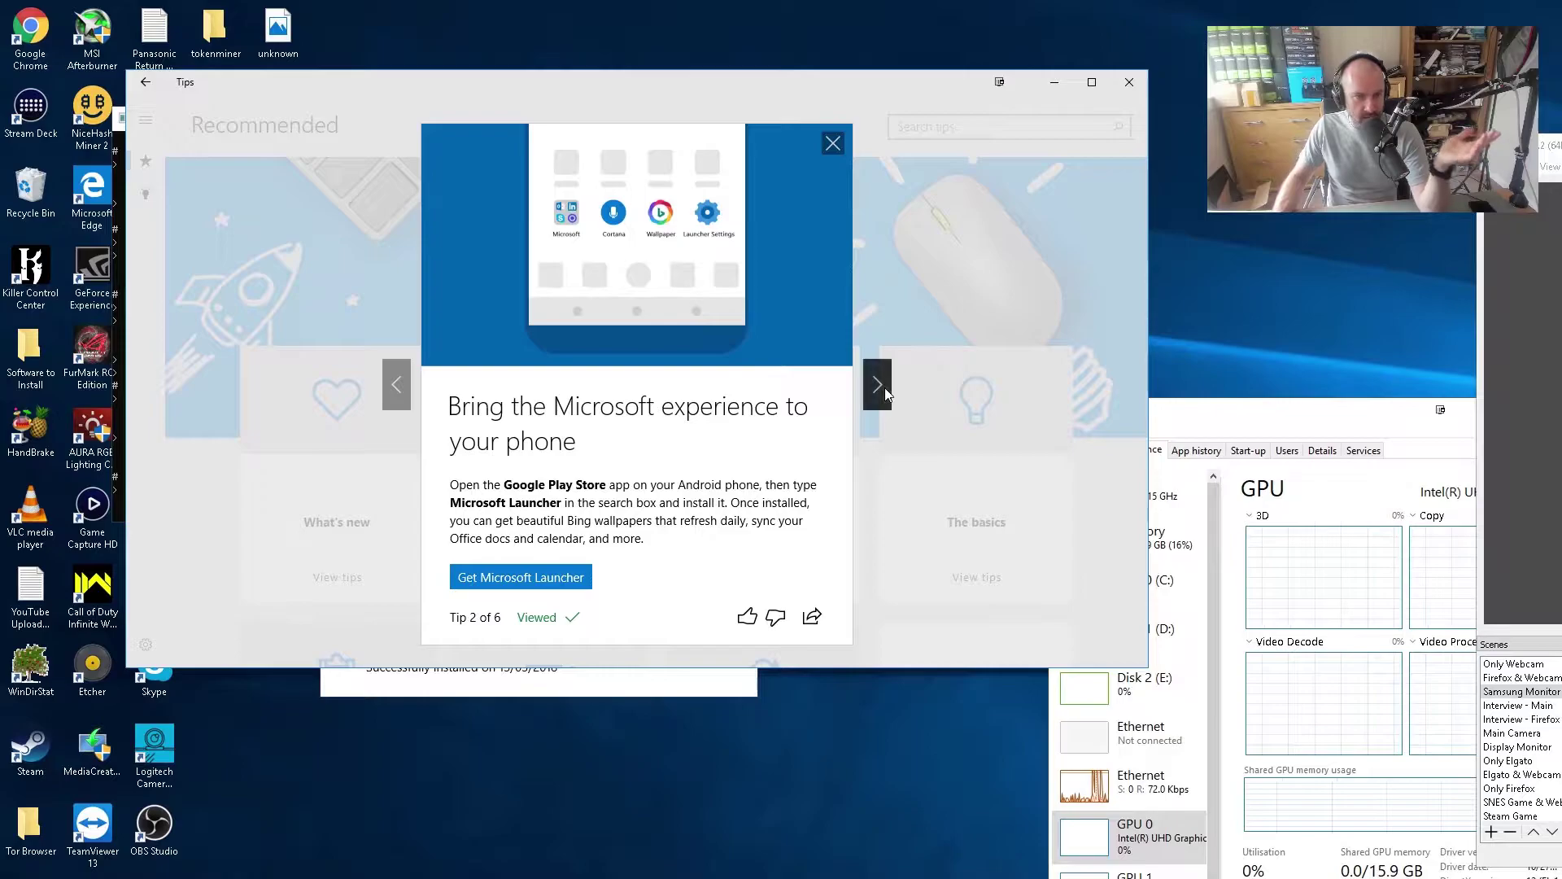
pyautogui.click(885, 387)
pyautogui.click(885, 387)
pyautogui.click(885, 388)
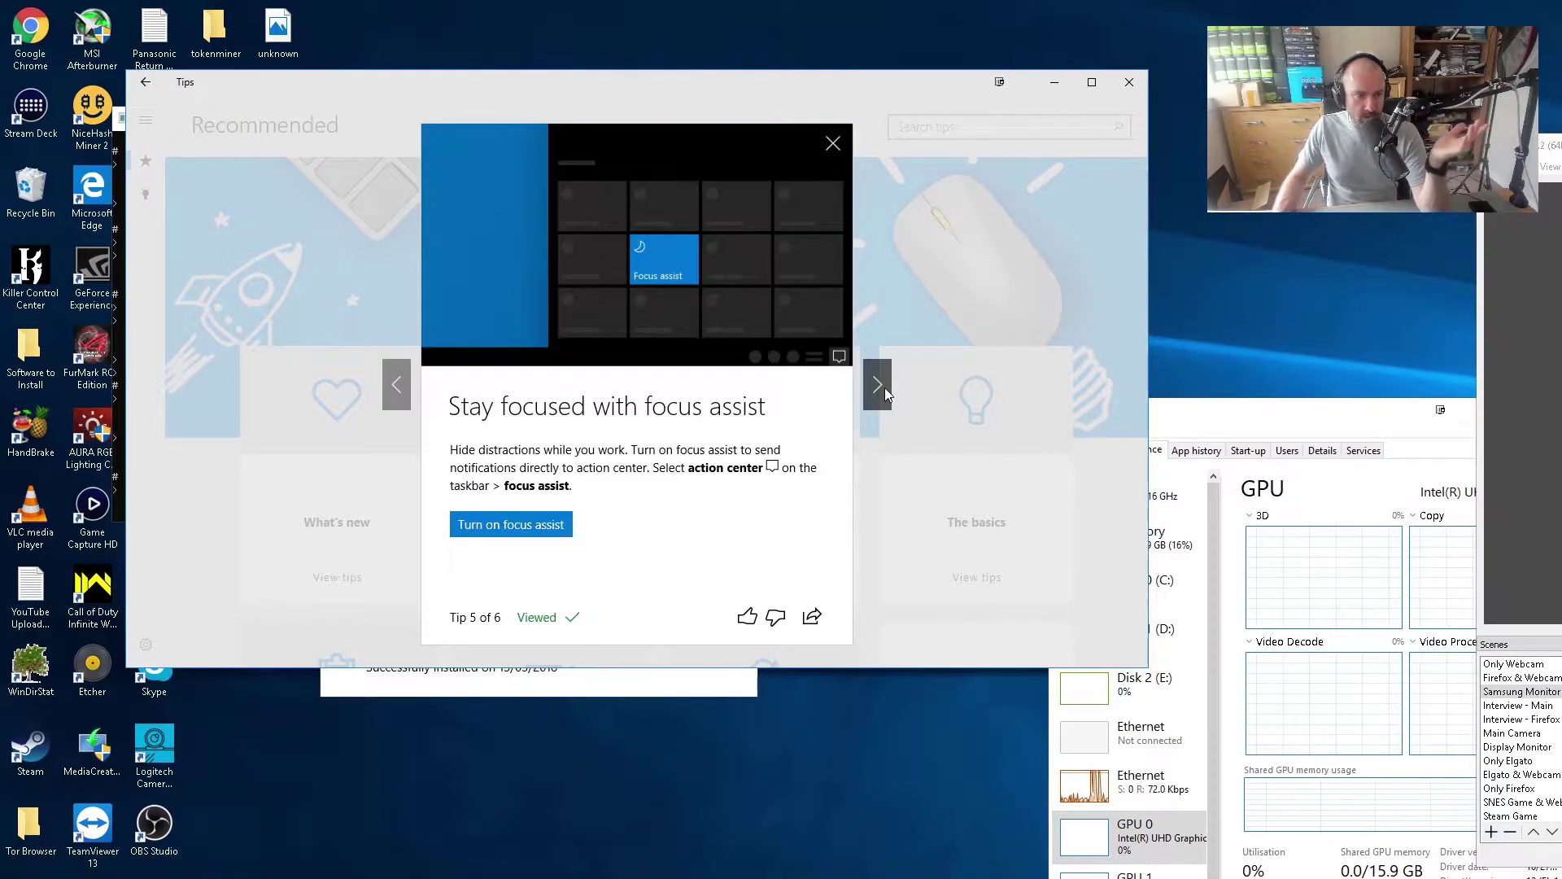
pyautogui.click(886, 387)
pyautogui.click(831, 146)
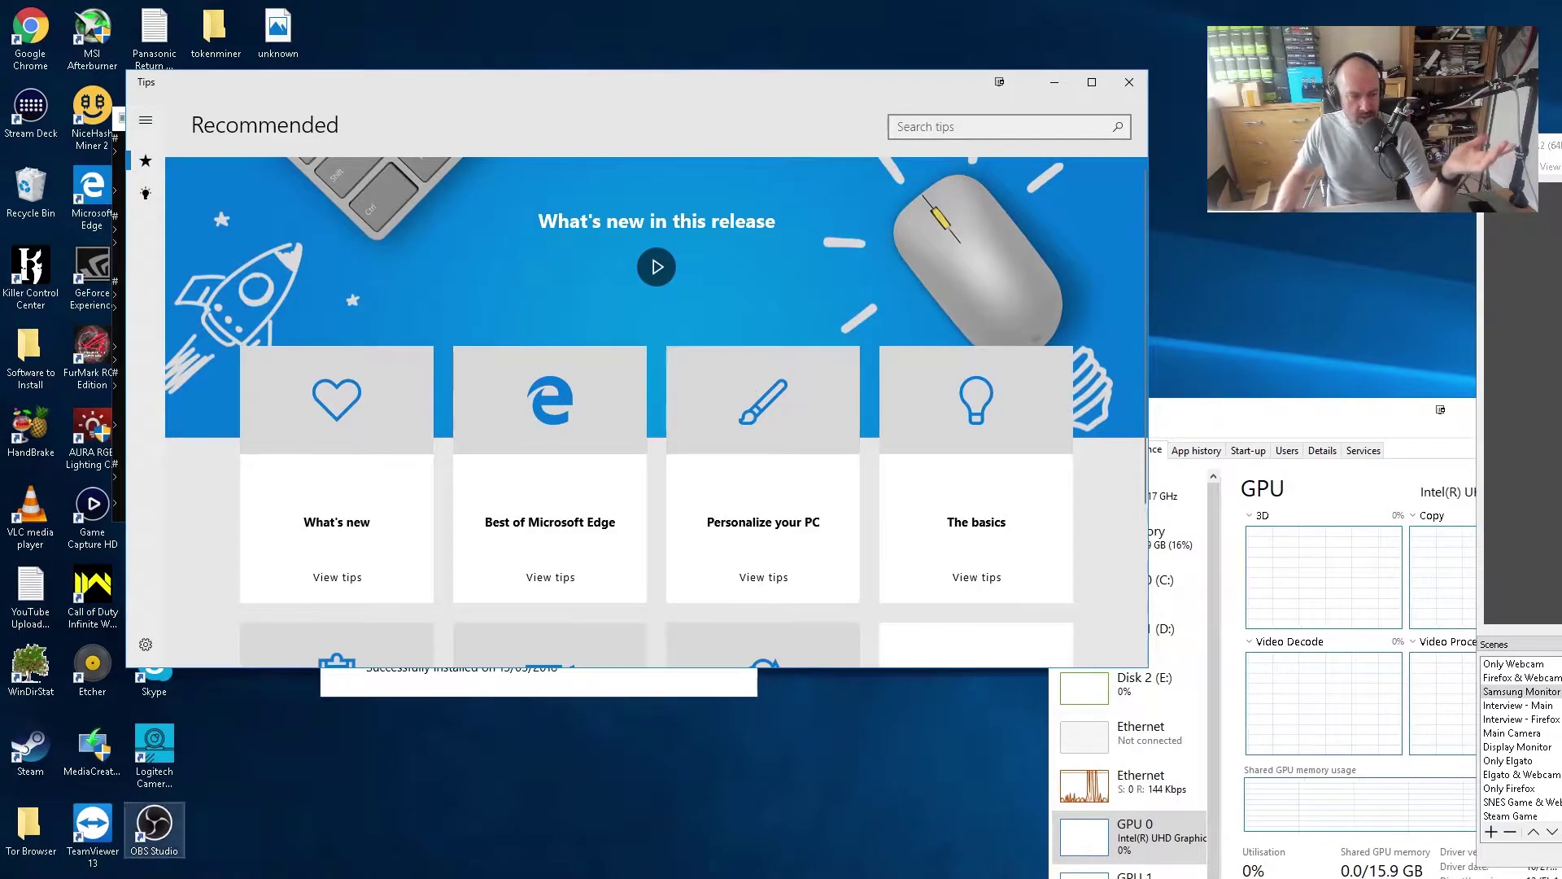
# Step: Uninstall Spotify from the Start menu app list and confirm the removal
pyautogui.press('super')
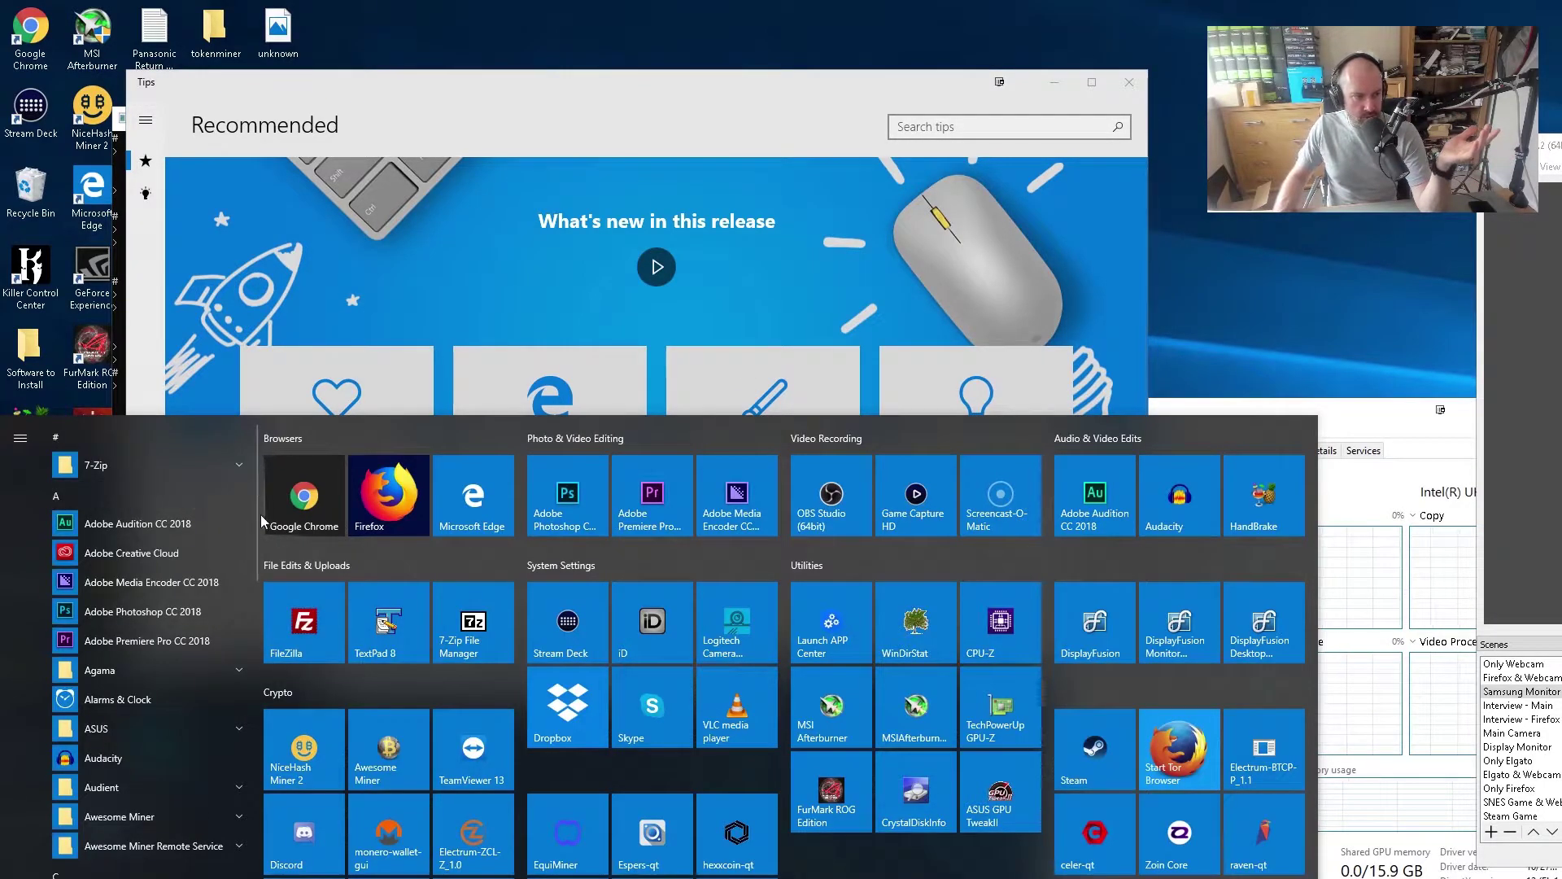
pyautogui.scroll(-10, 232, 865)
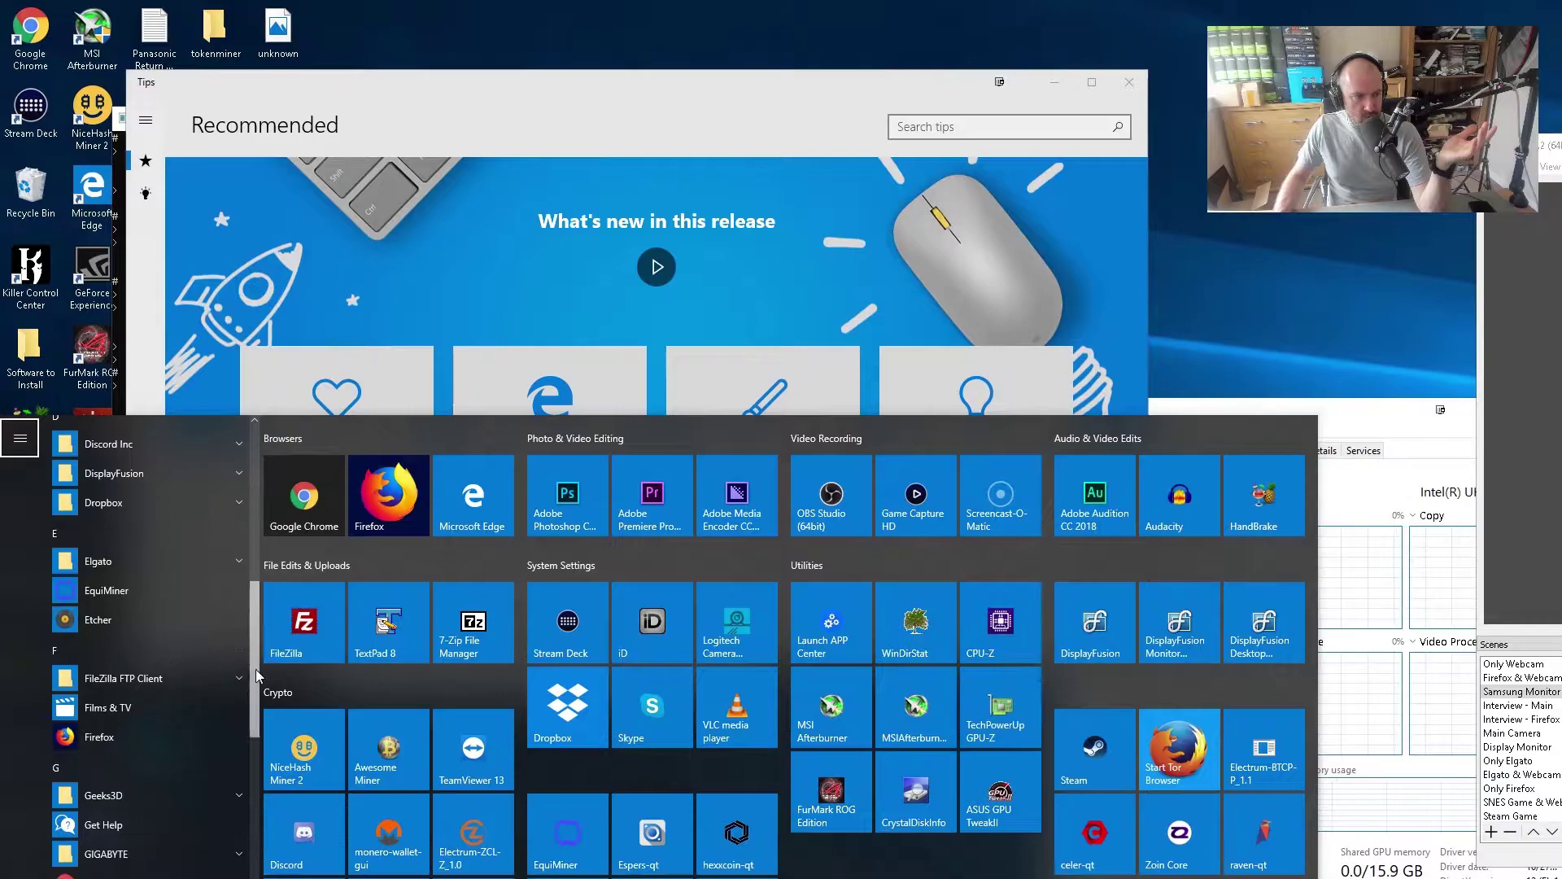
pyautogui.scroll(-10, 232, 865)
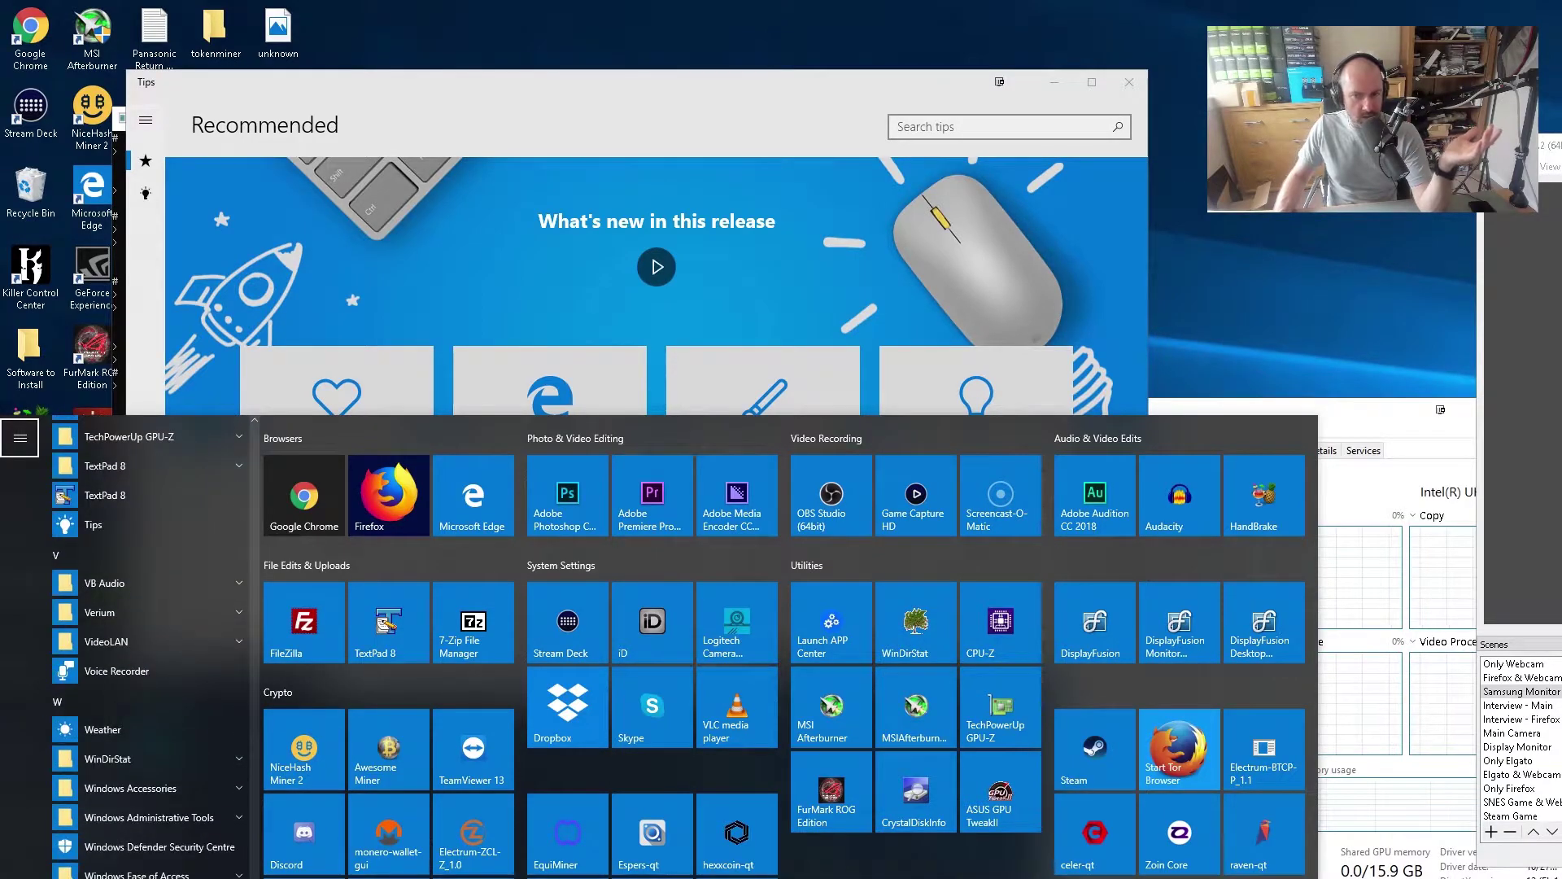
pyautogui.scroll(4, 232, 865)
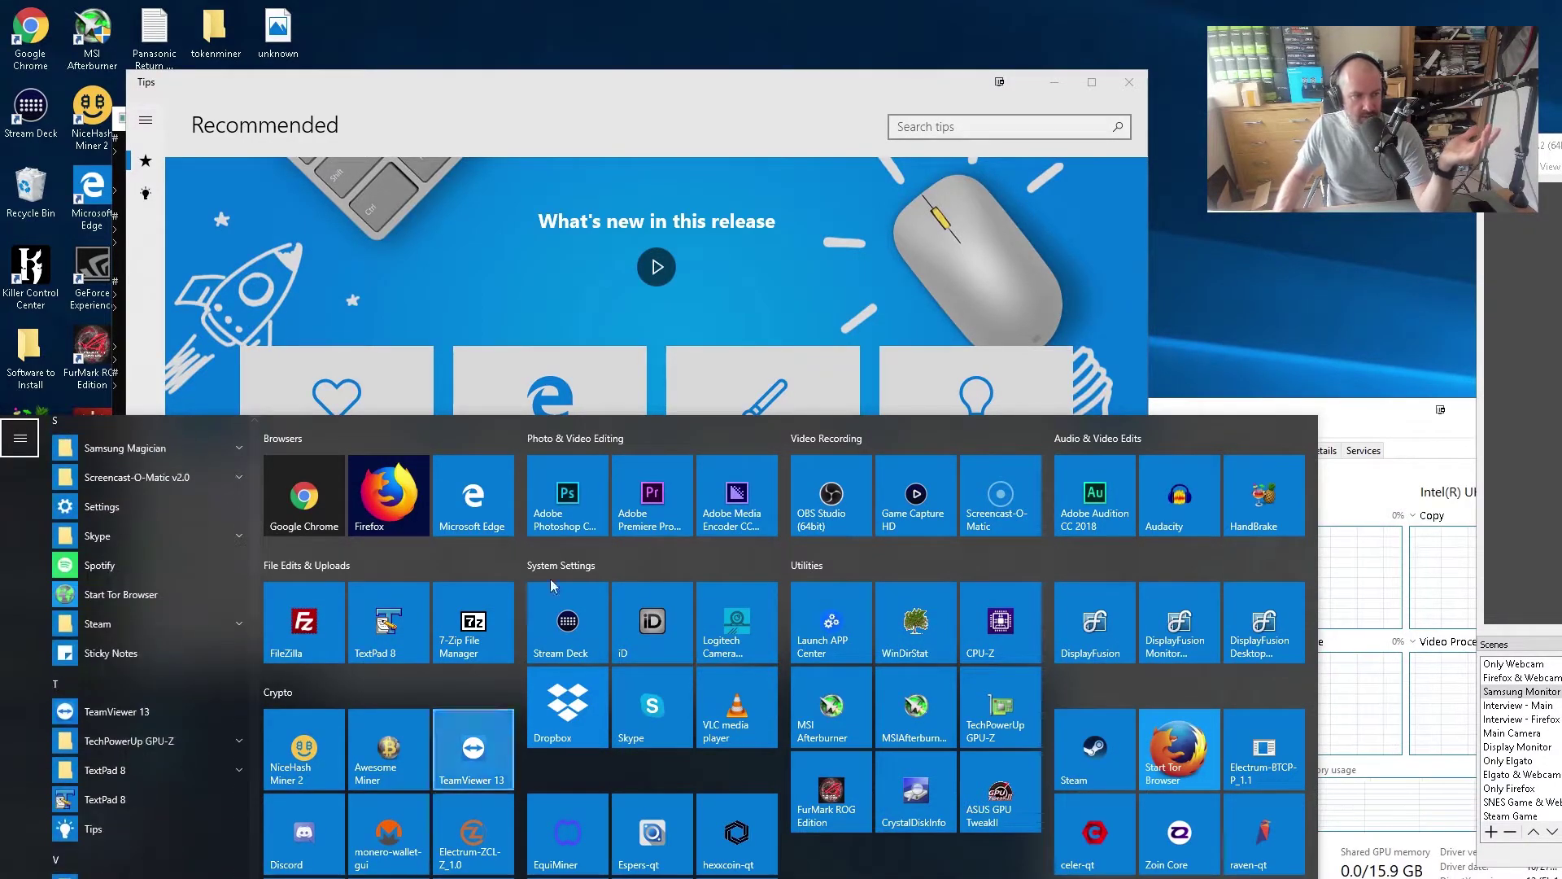
pyautogui.rightClick(87, 576)
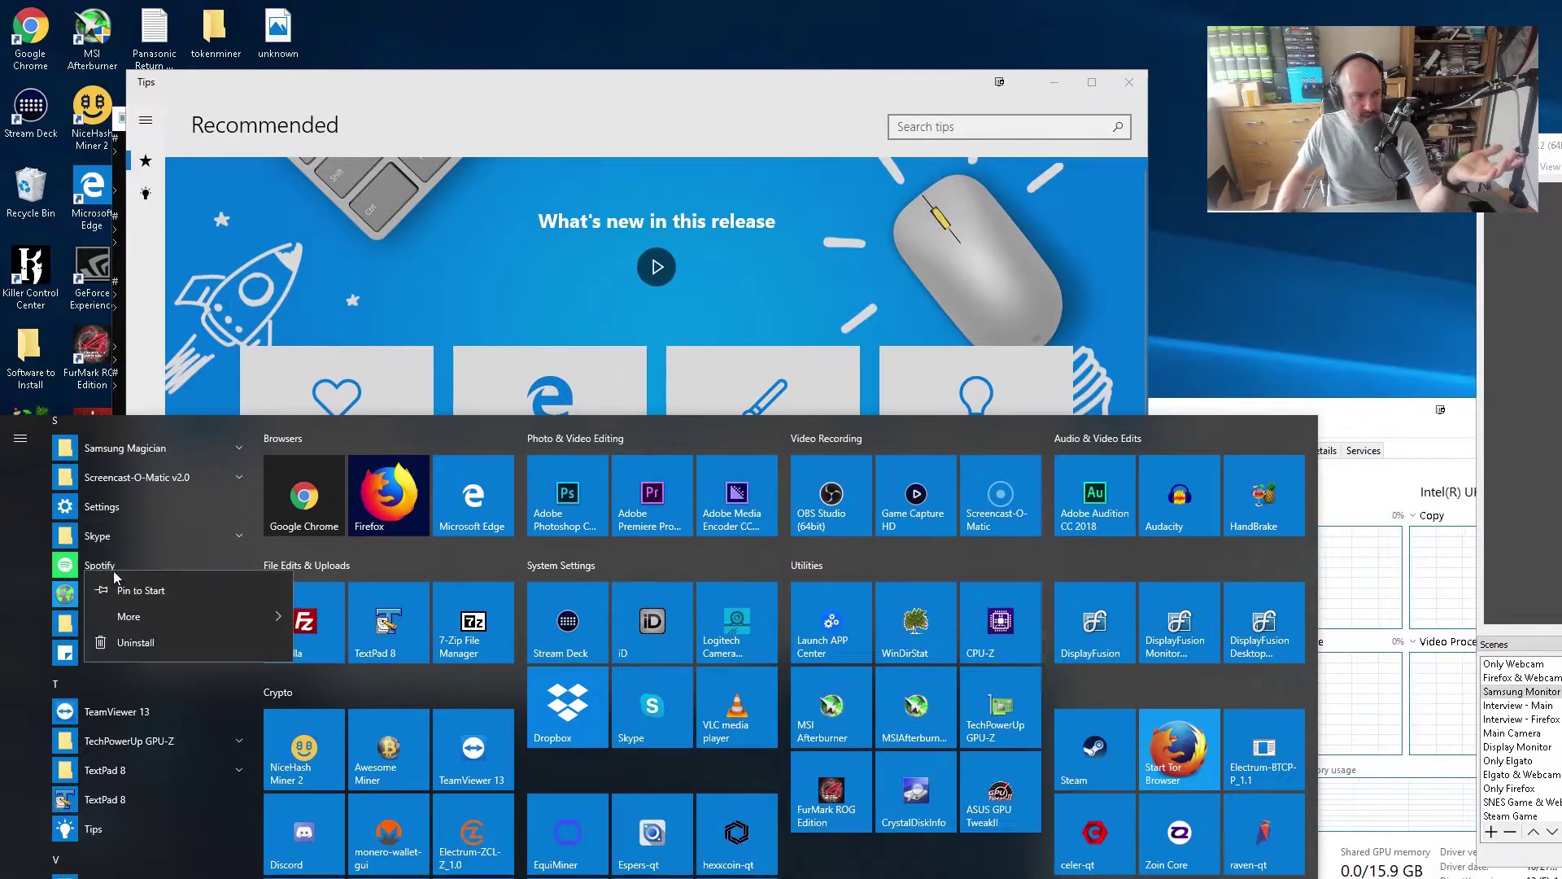
pyautogui.click(135, 642)
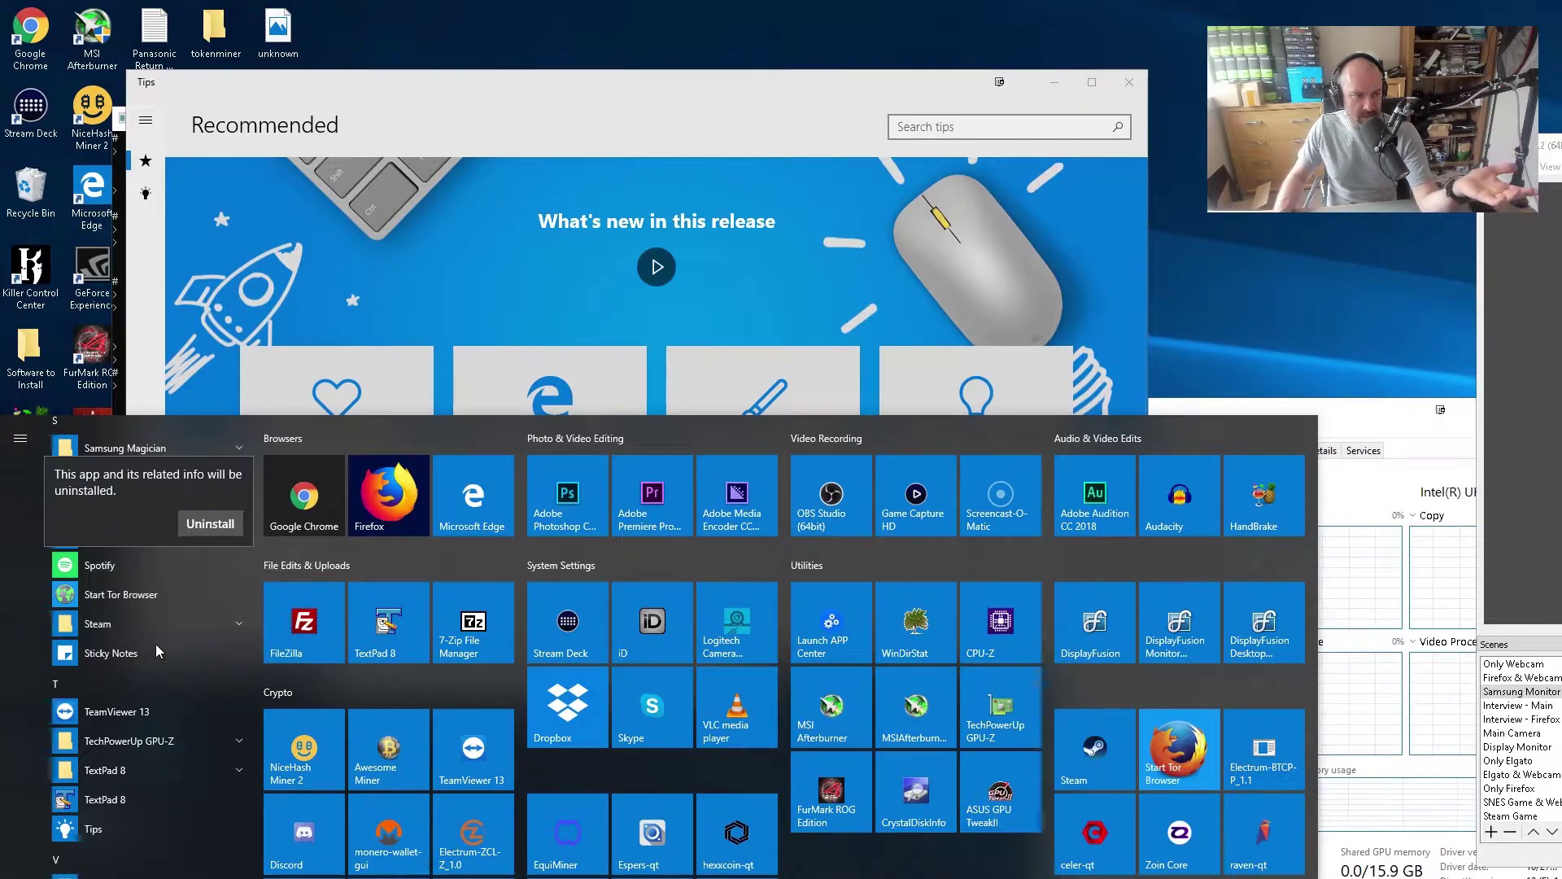
pyautogui.click(210, 523)
# Step: Dismiss the Start menu and play the What's new in Windows 10 video in Tips
pyautogui.scroll(3, 146, 651)
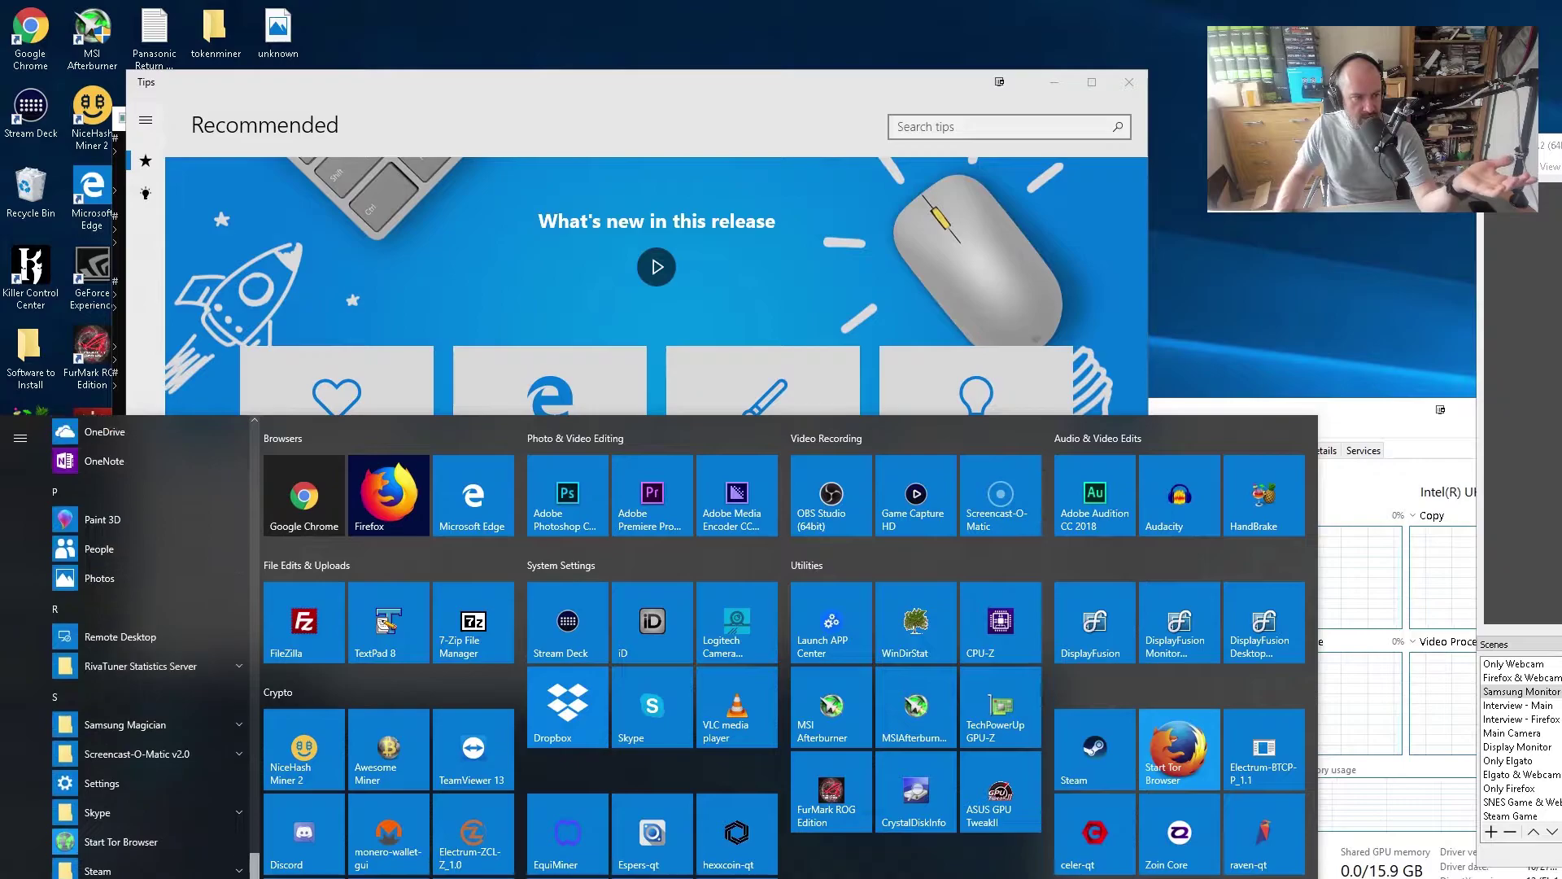
pyautogui.scroll(8, 255, 778)
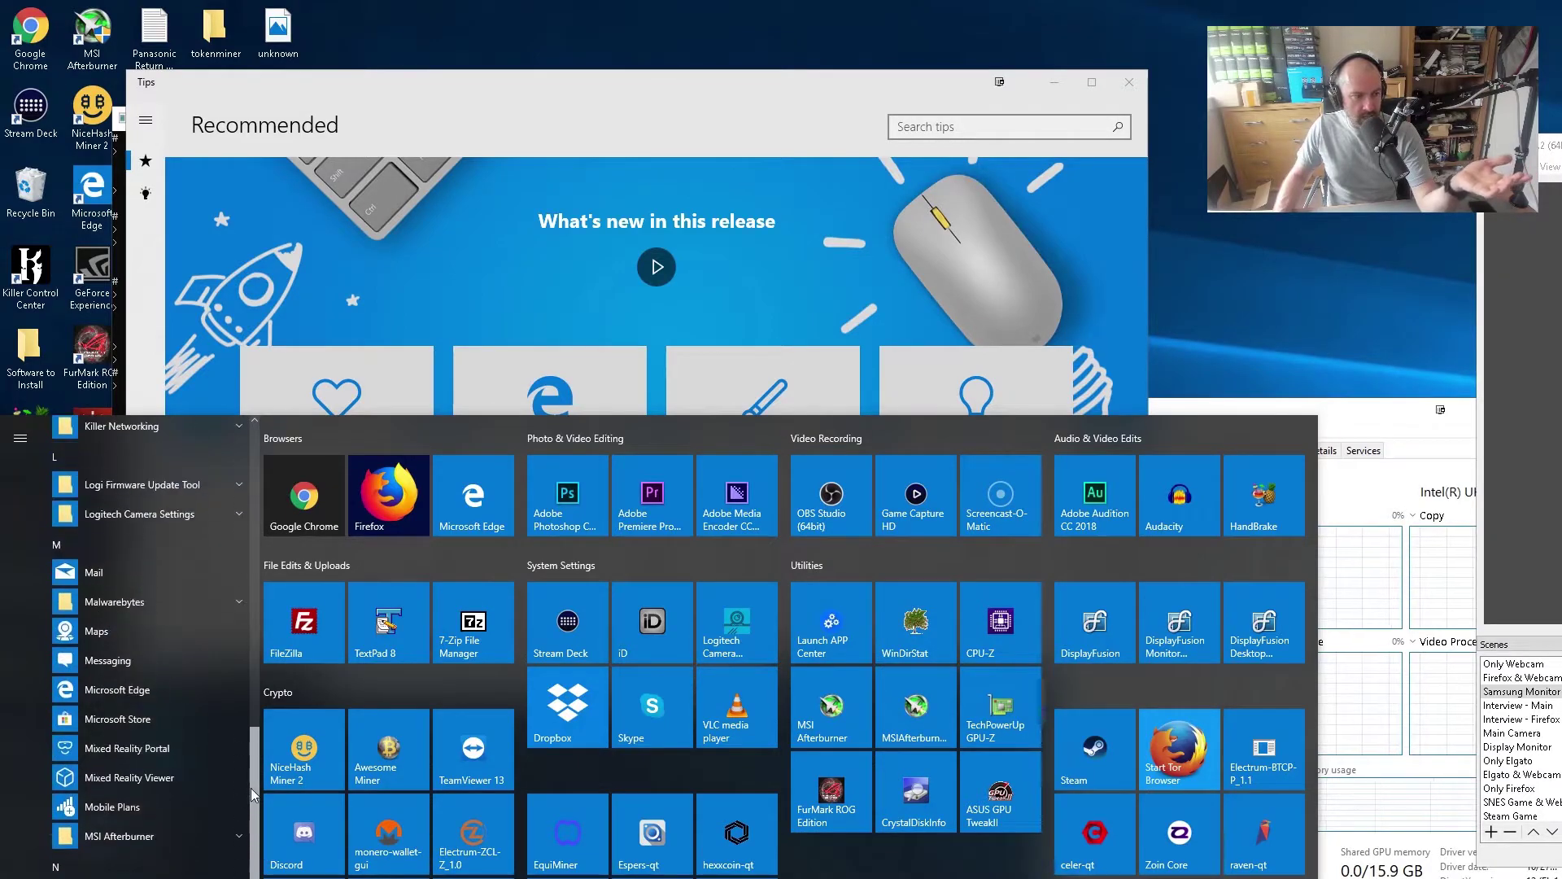
pyautogui.moveTo(254, 777); pyautogui.dragTo(262, 686)
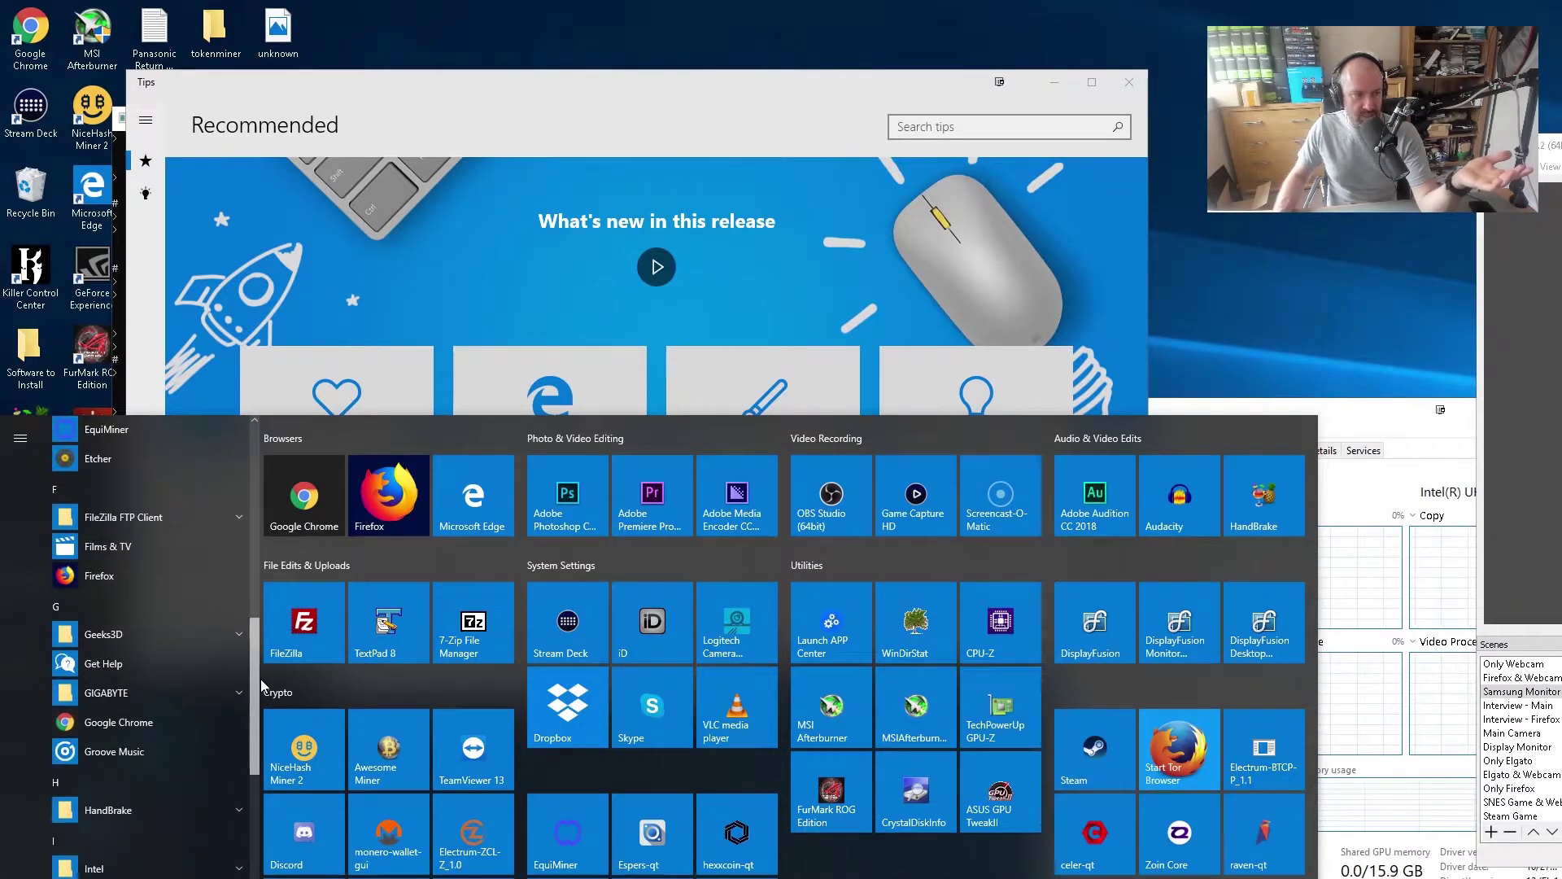
pyautogui.click(682, 265)
pyautogui.click(682, 266)
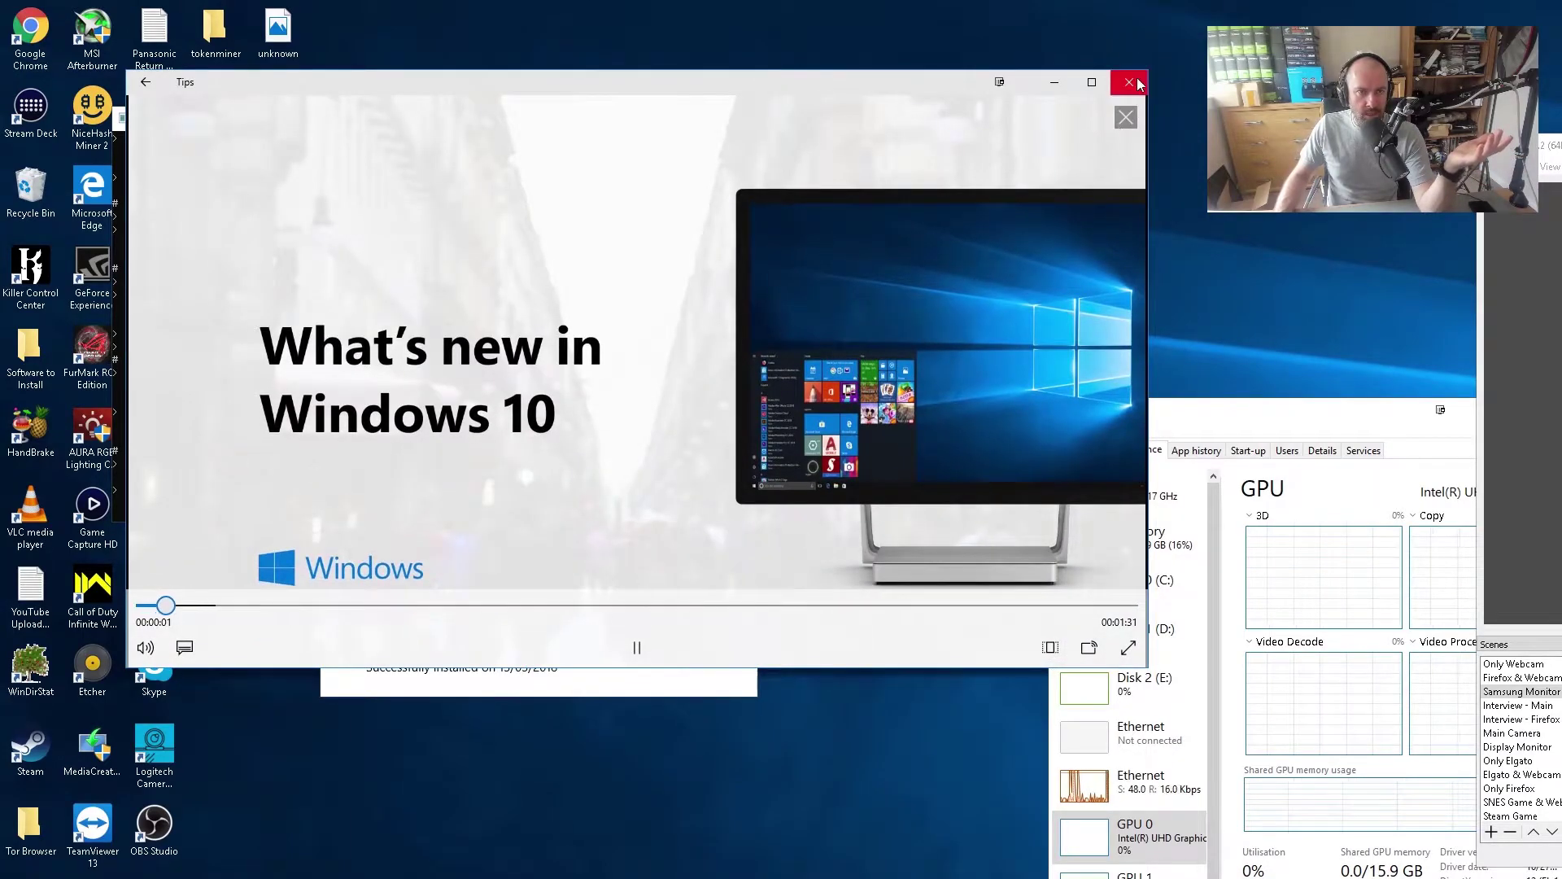
# Step: Close the Tips window to return to the Settings update history
pyautogui.click(1131, 82)
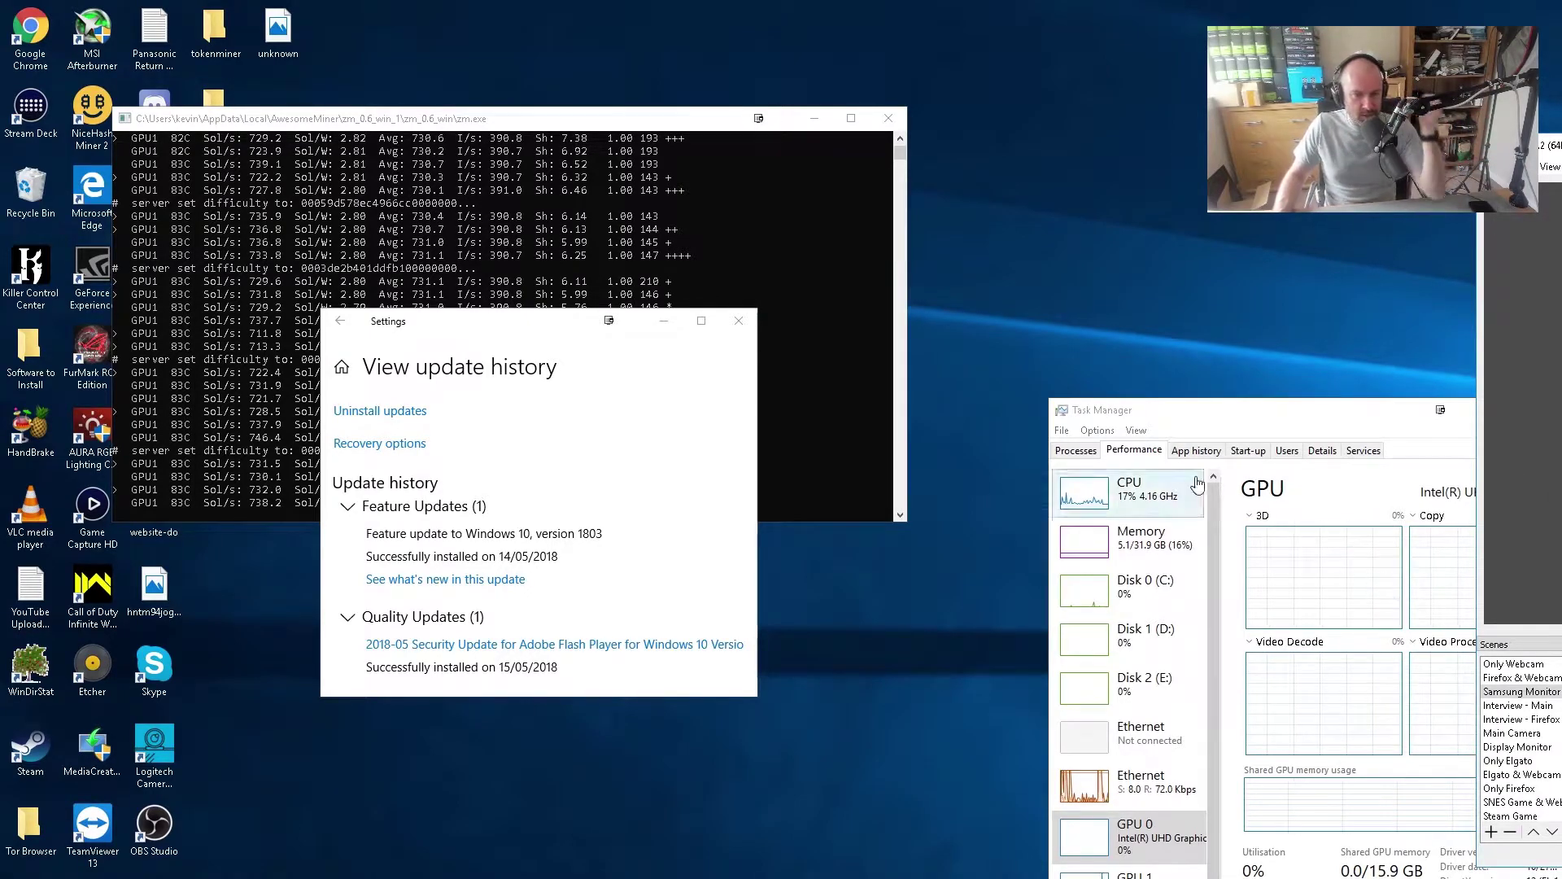
# Step: Review GPU 1 and GPU 0 in Task Manager, close NVIDIA Control Panel, minimise Task Manager
pyautogui.moveTo(1310, 419); pyautogui.dragTo(1169, 276)
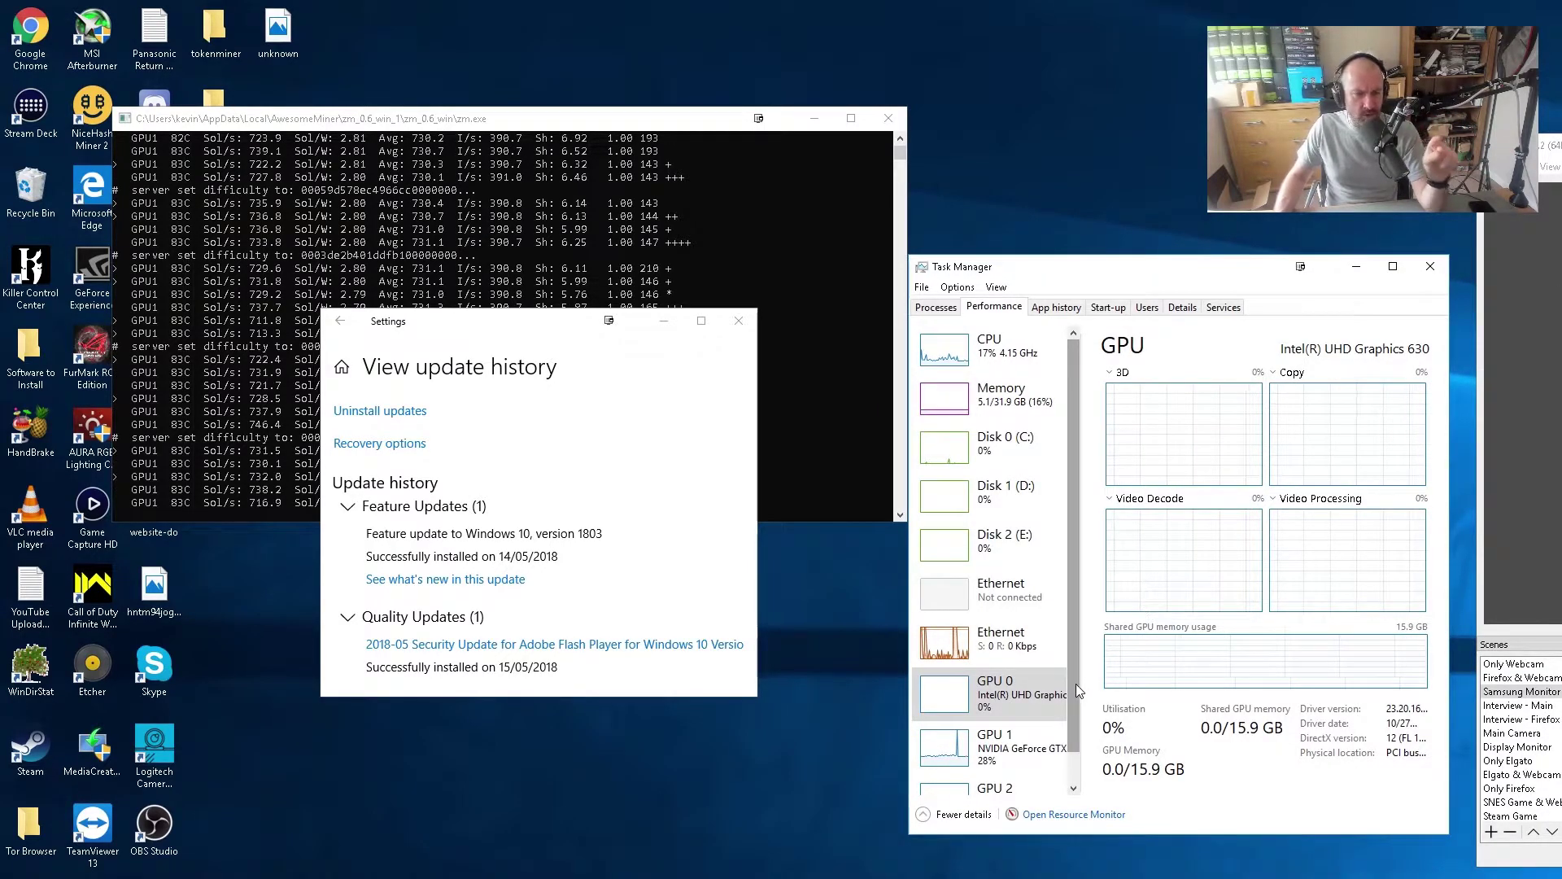
pyautogui.scroll(-1, 1079, 692)
pyautogui.click(1005, 712)
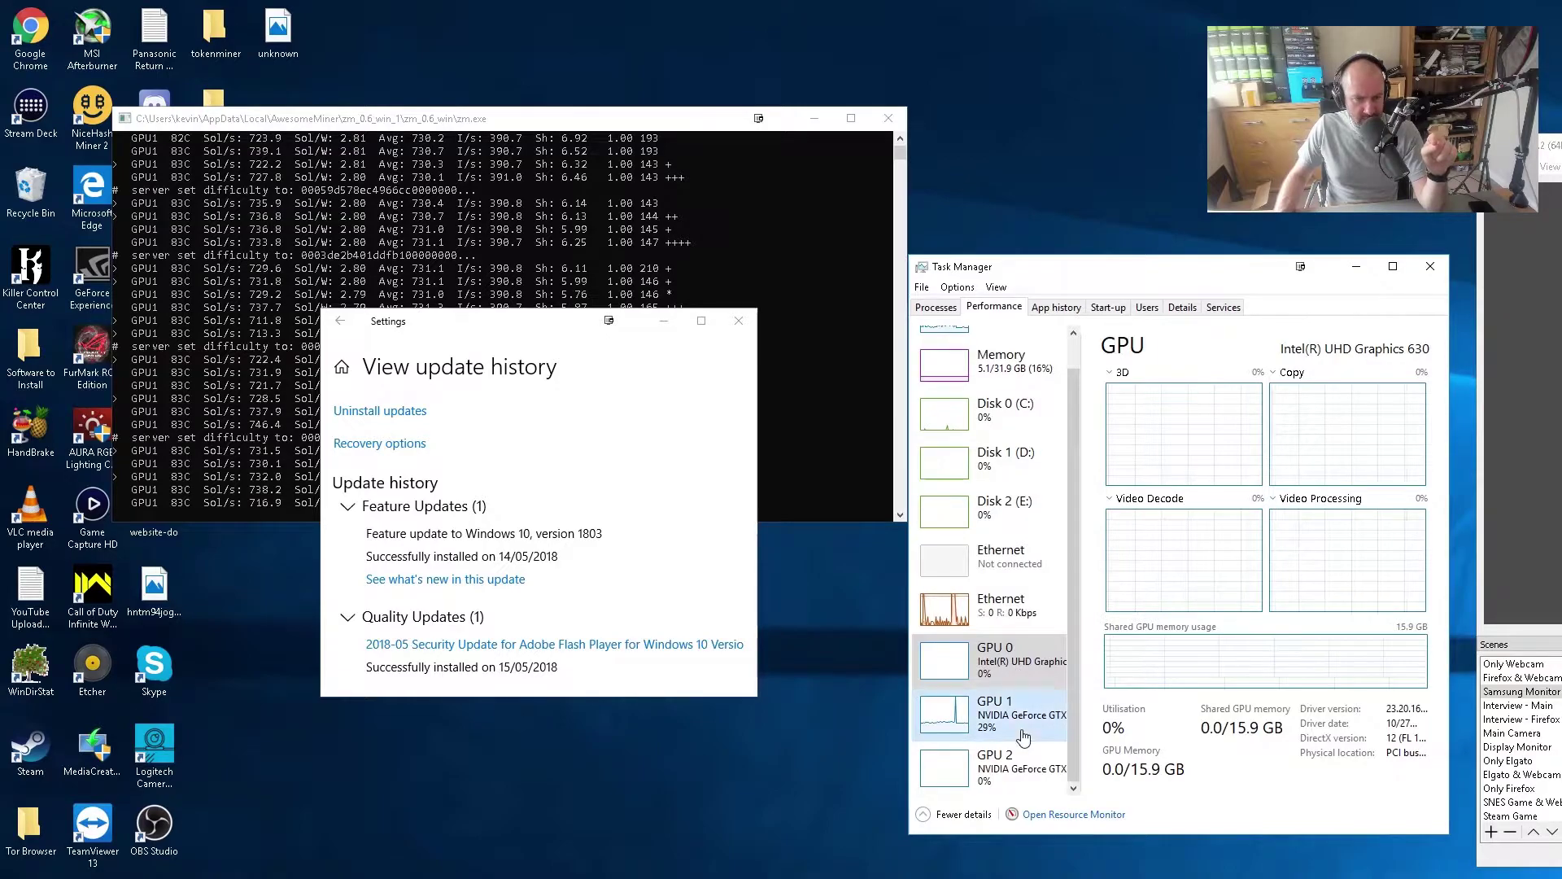
pyautogui.click(1006, 665)
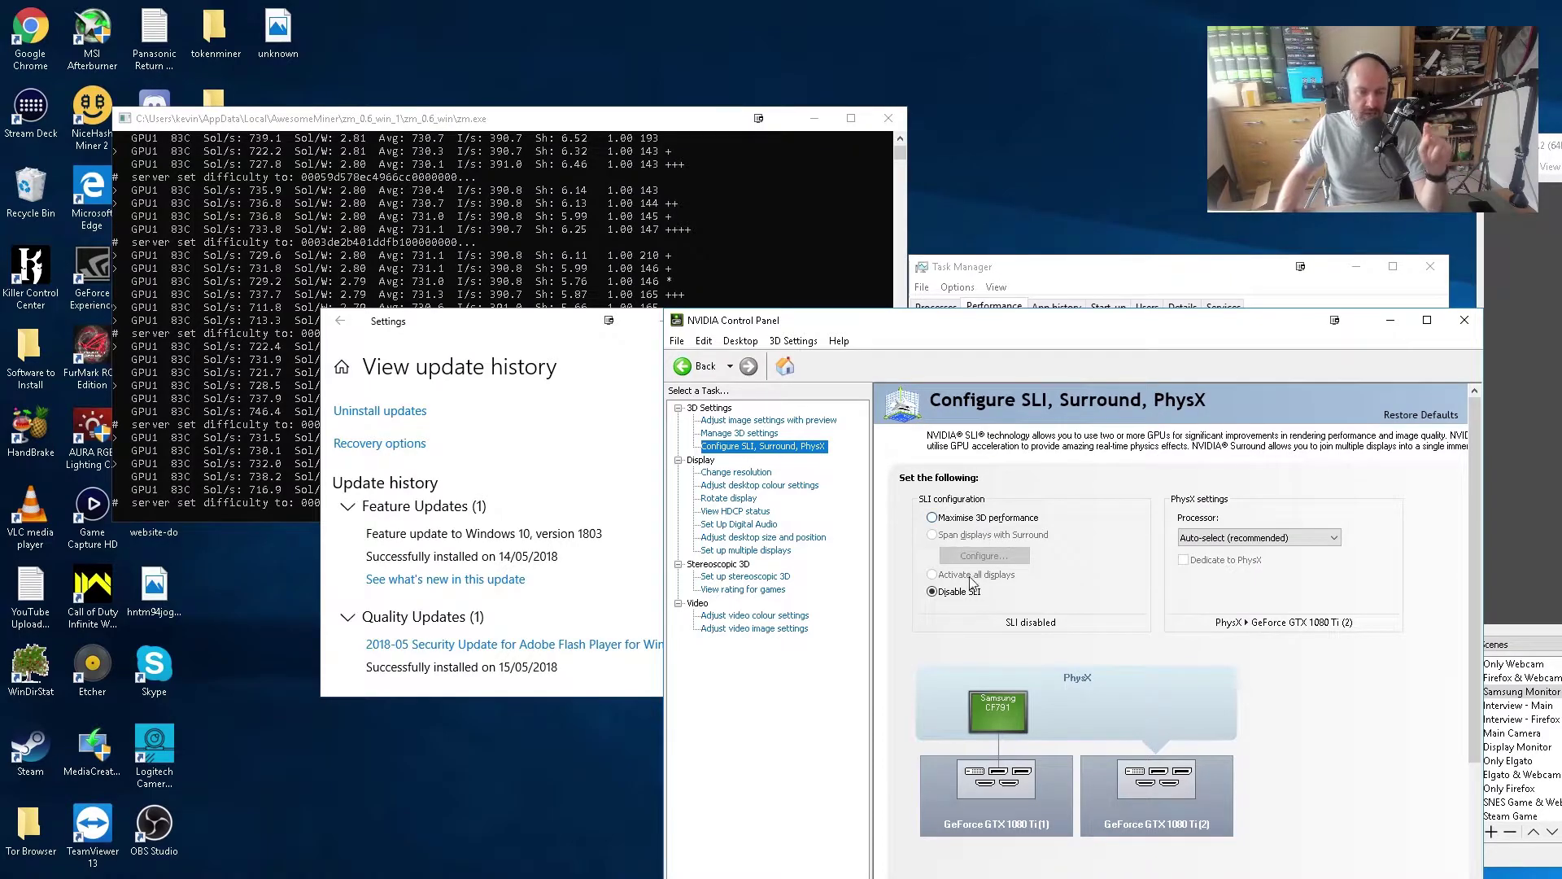
pyautogui.click(1464, 326)
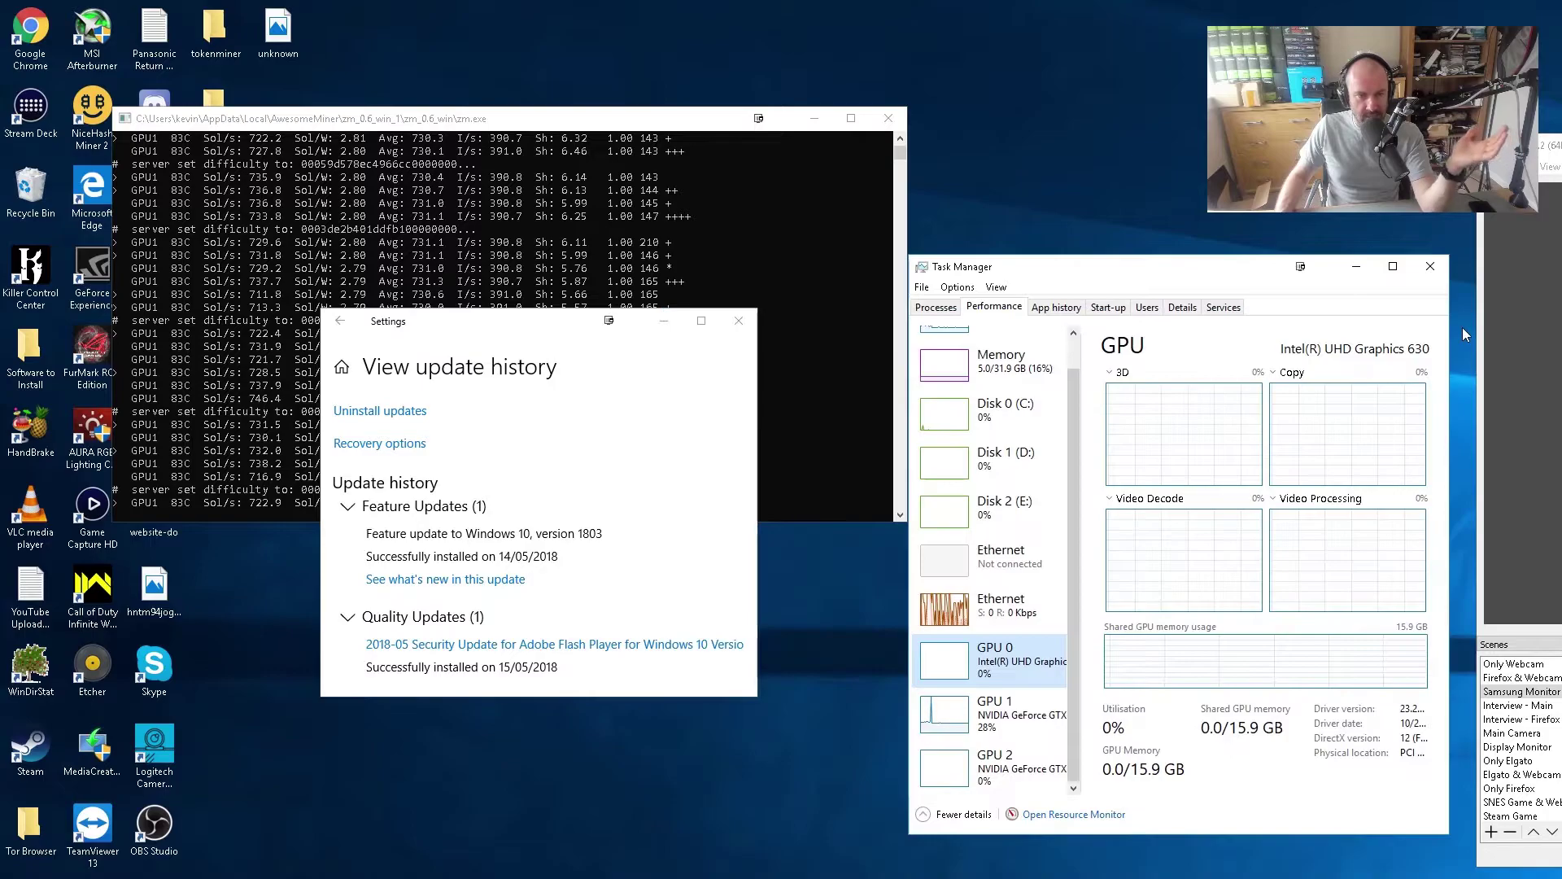
pyautogui.click(1356, 267)
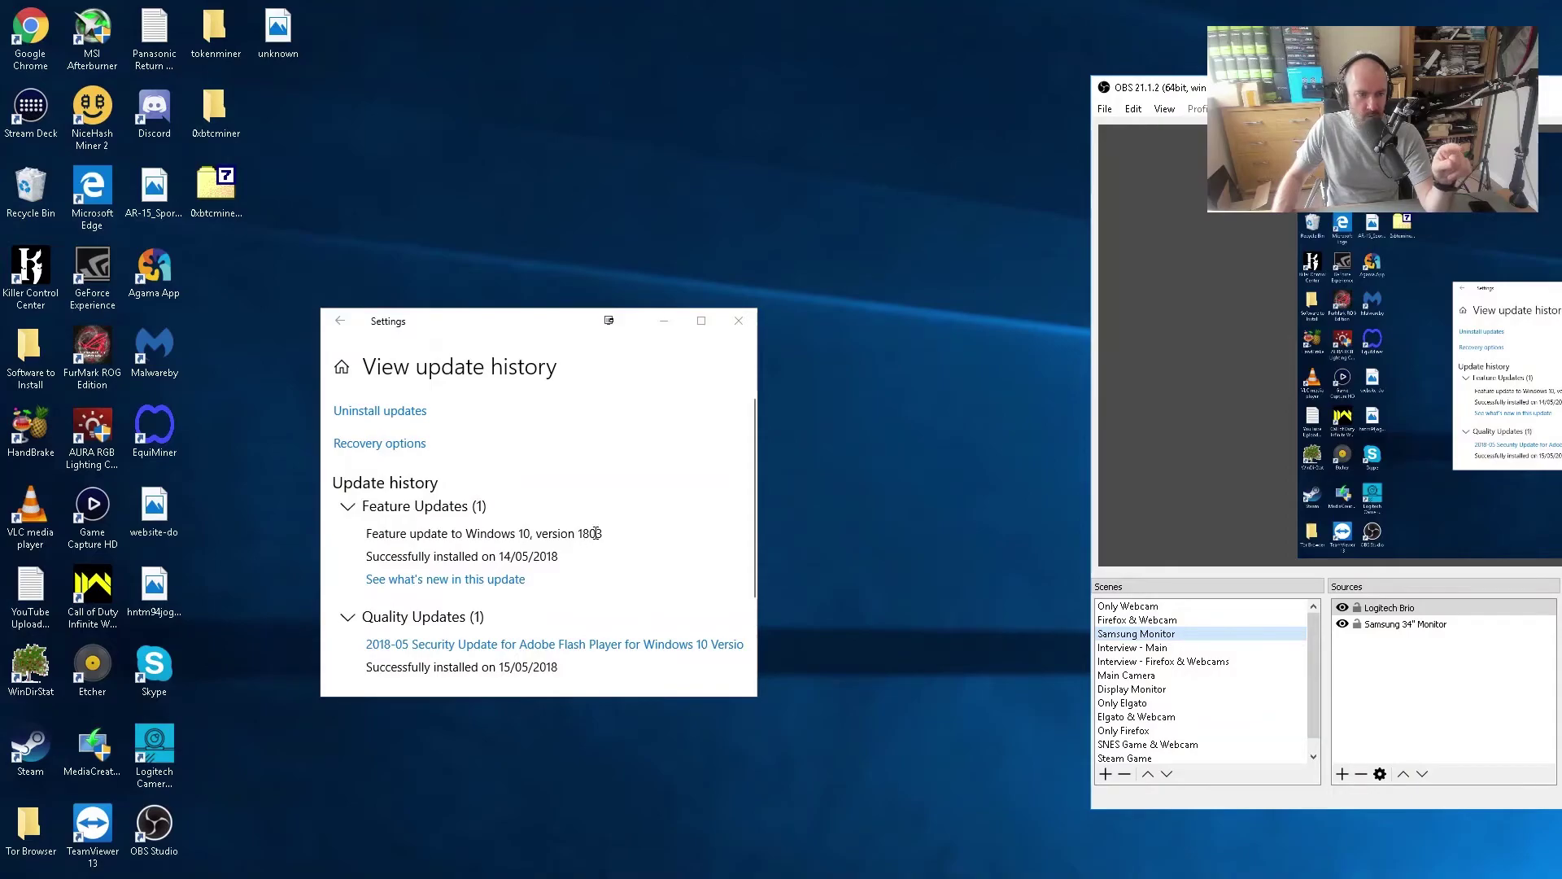
# Step: Highlight and clear part of '1803', then switch OBS to the Only Webcam scene
pyautogui.moveTo(582, 534); pyautogui.dragTo(595, 534)
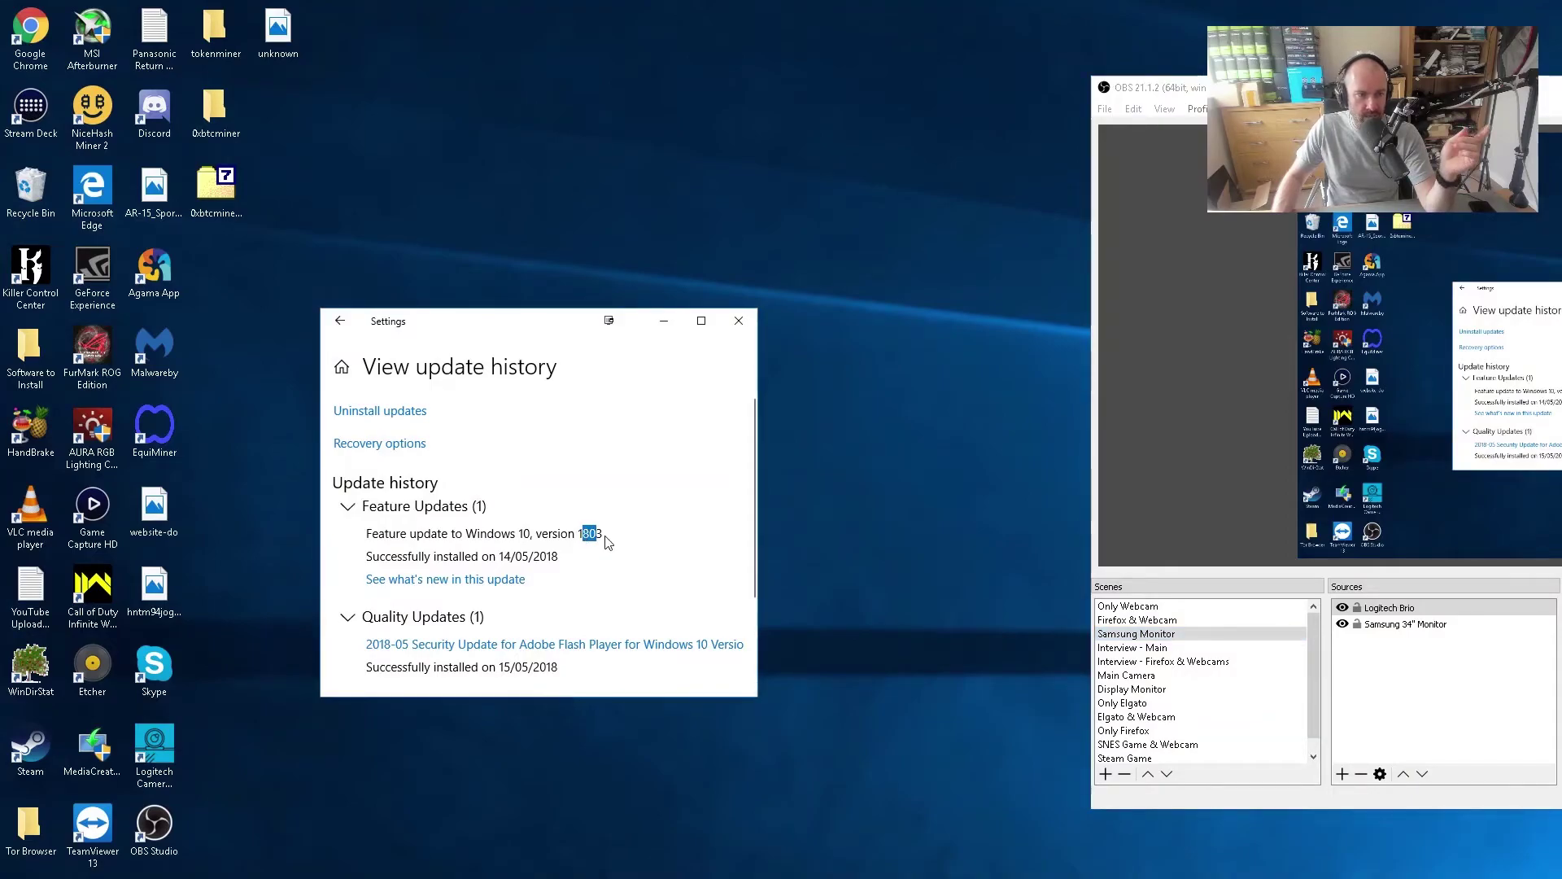
pyautogui.click(586, 536)
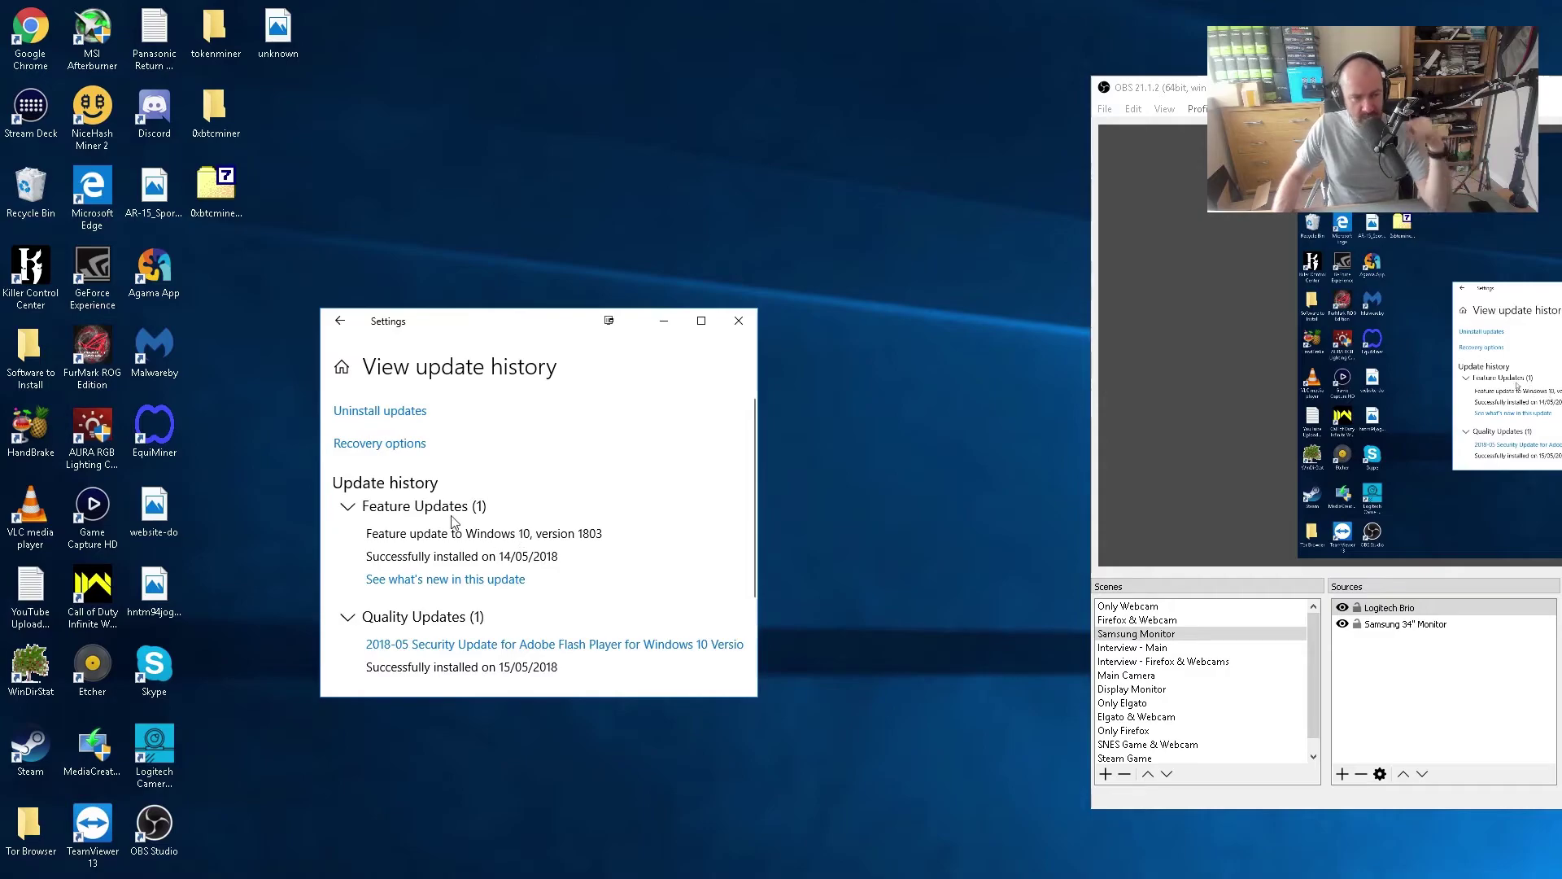
pyautogui.click(1212, 607)
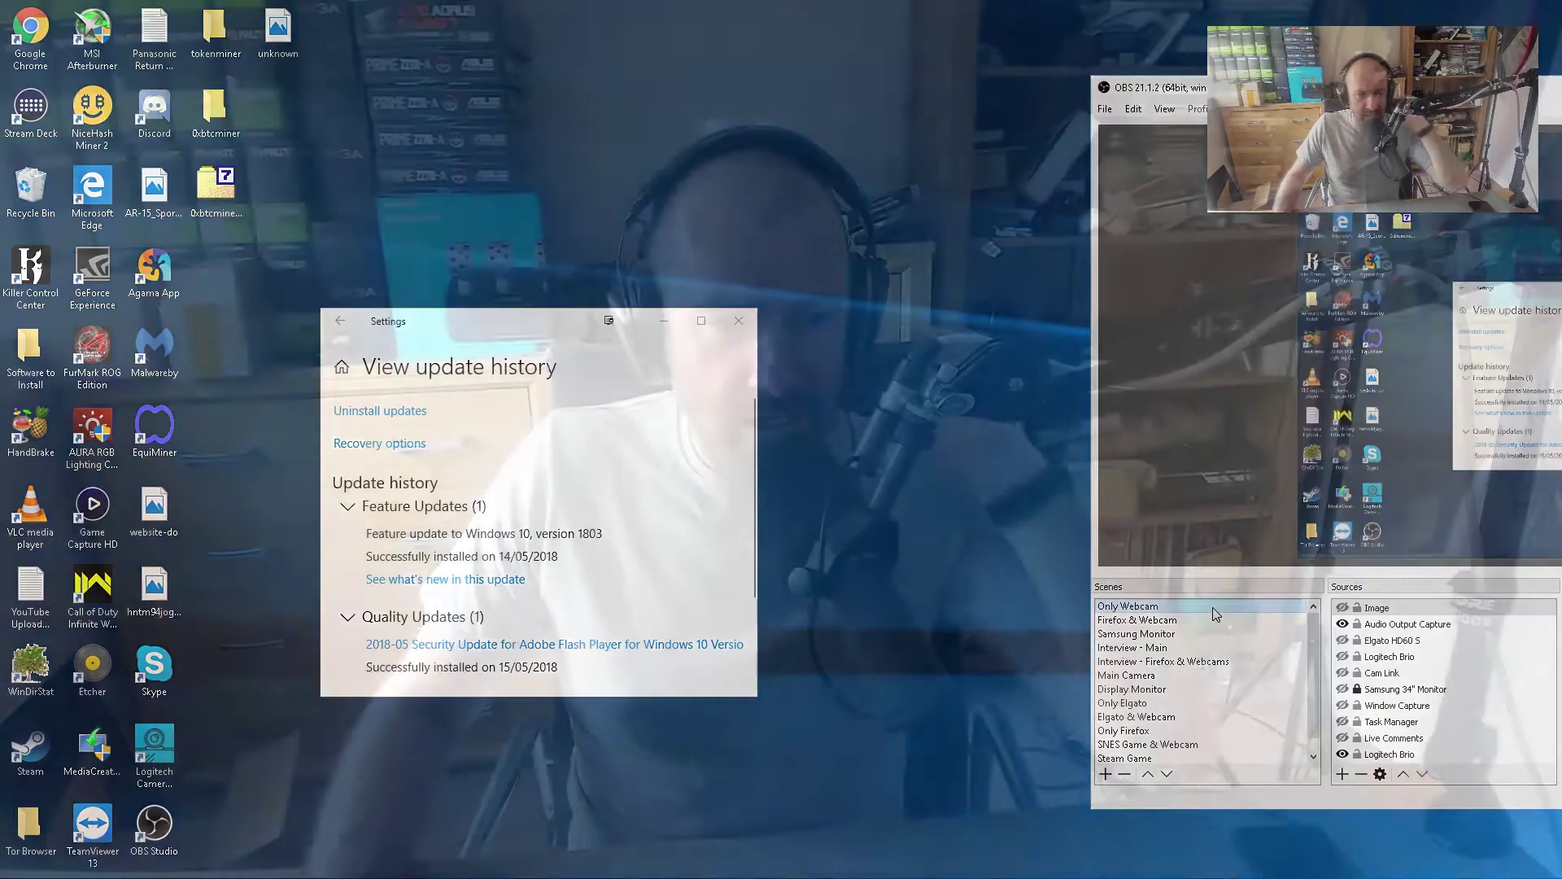